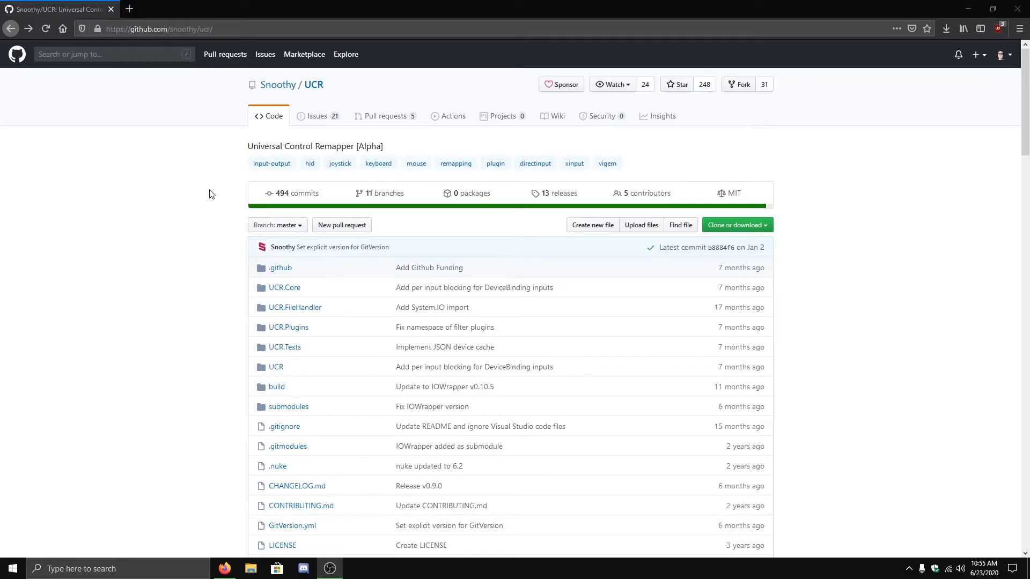
{"action": "scroll", "coordinate": [210, 194], "scroll_direction": "down", "scroll_amount": 1}
{"action": "scroll", "coordinate": [210, 194], "scroll_direction": "down", "scroll_amount": 3}
{"action": "scroll", "coordinate": [210, 194], "scroll_direction": "down", "scroll_amount": 3}
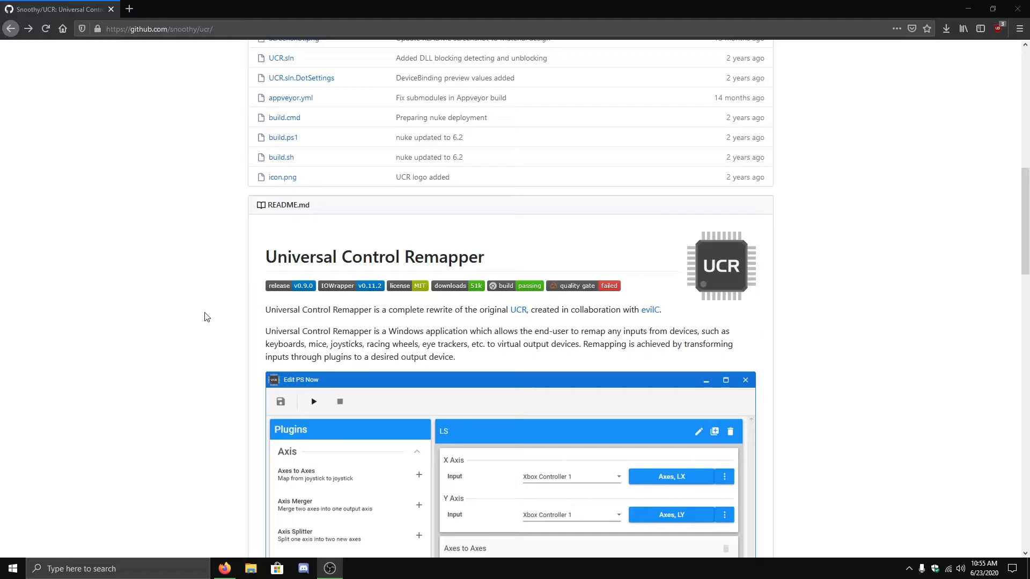
{"action": "scroll", "coordinate": [120, 329], "scroll_direction": "down", "scroll_amount": 1}
{"action": "scroll", "coordinate": [119, 331], "scroll_direction": "up", "scroll_amount": 3}
{"action": "scroll", "coordinate": [120, 333], "scroll_direction": "up", "scroll_amount": 3}
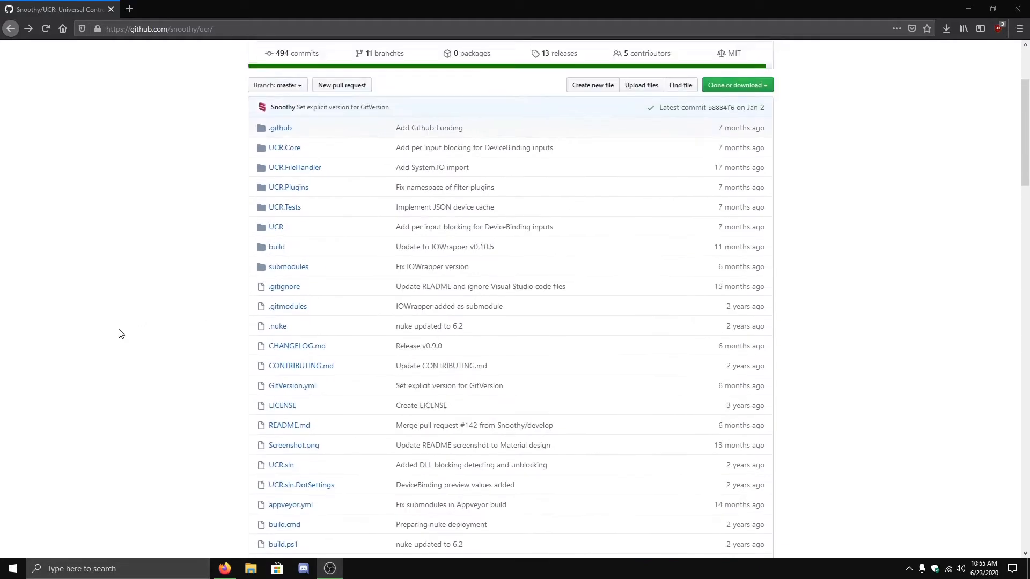
{"action": "scroll", "coordinate": [120, 333], "scroll_direction": "up", "scroll_amount": 2}
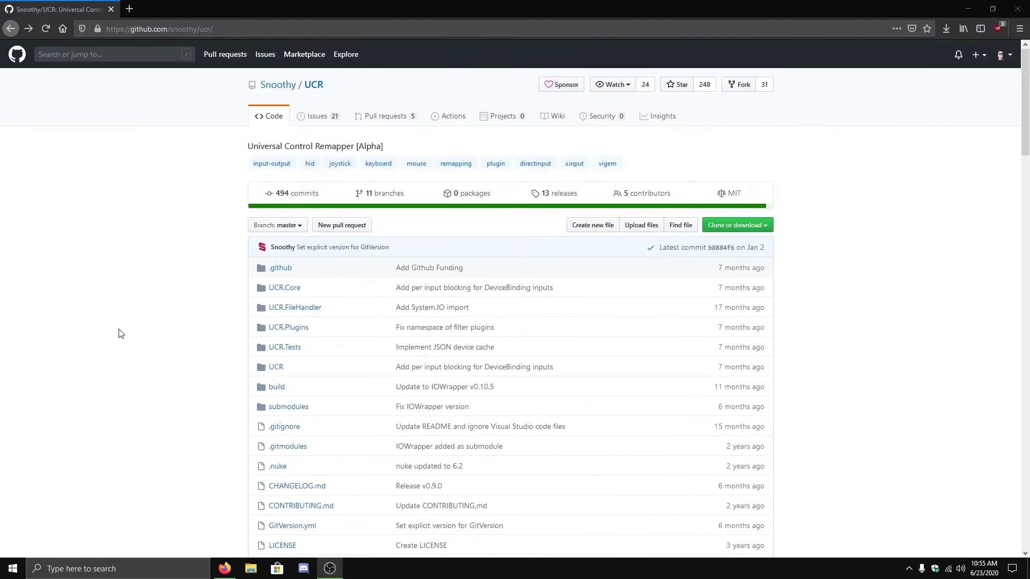
Step: Review the UCR repository address and its HTTPS clone URL from the Code menu
{"action": "left_click", "coordinate": [106, 31]}
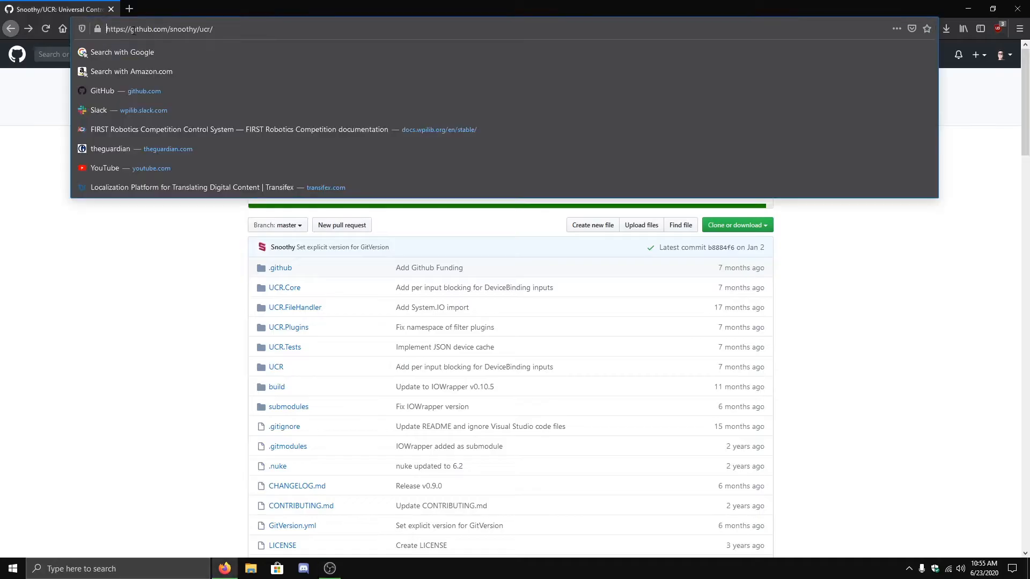
{"action": "left_click_drag", "start_coordinate": [226, 29], "coordinate": [106, 29]}
{"action": "left_click", "coordinate": [83, 436]}
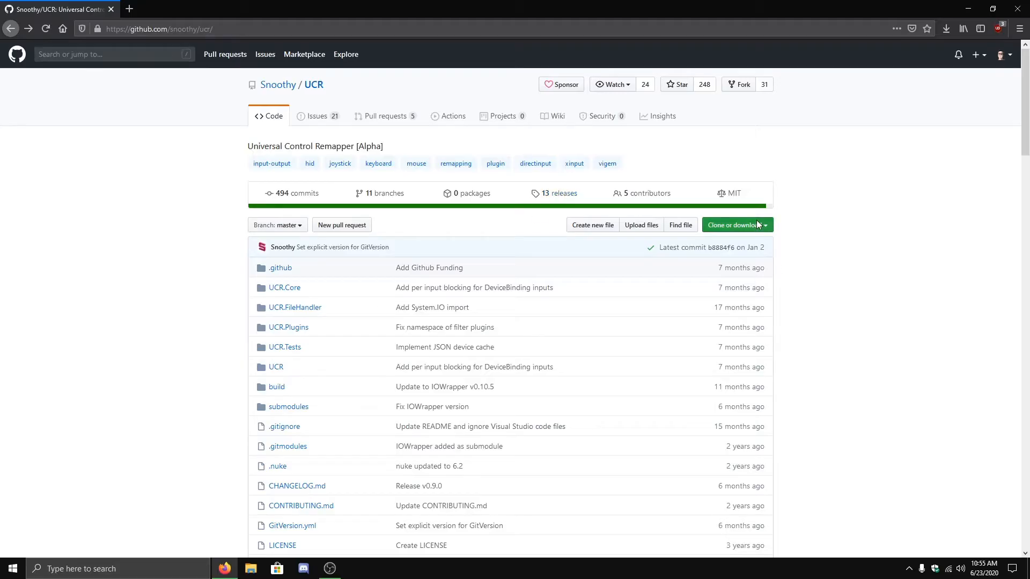
{"action": "left_click", "coordinate": [734, 225]}
{"action": "left_click_drag", "start_coordinate": [612, 281], "coordinate": [739, 290]}
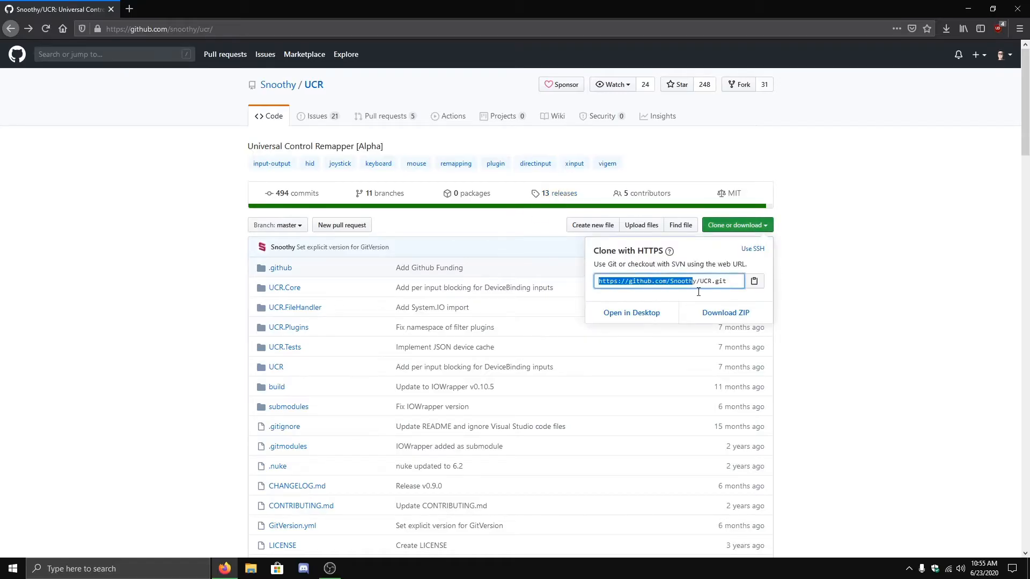
{"action": "left_click", "coordinate": [923, 263]}
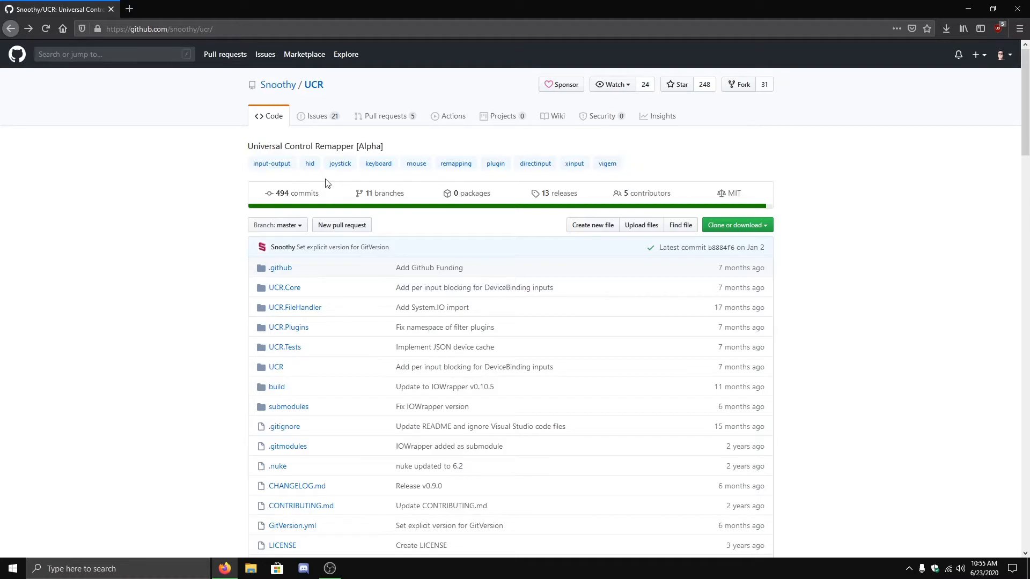
Step: From Releases, download UCR_v0.9.0.zip of Release v0.9.0 Alpha and save it
{"action": "left_click", "coordinate": [544, 199]}
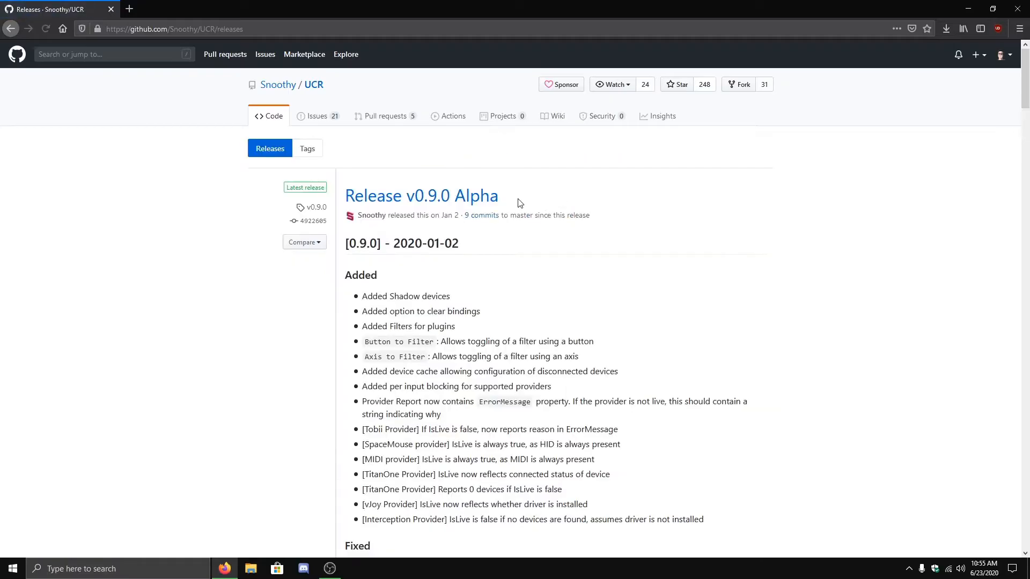
{"action": "left_click_drag", "start_coordinate": [339, 204], "coordinate": [518, 198]}
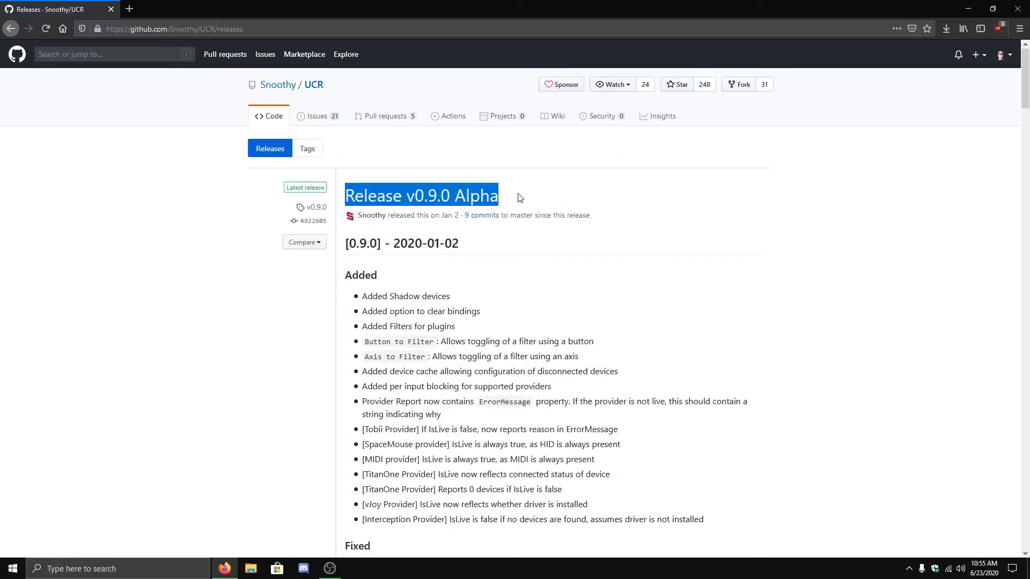
{"action": "left_click", "coordinate": [521, 199]}
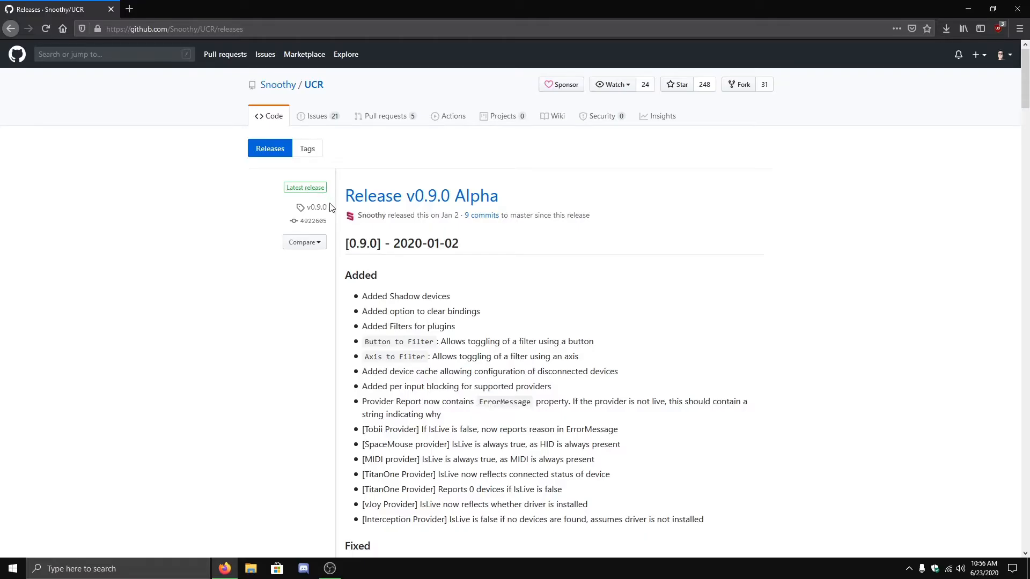
{"action": "scroll", "coordinate": [350, 260], "scroll_direction": "down", "scroll_amount": 2}
{"action": "scroll", "coordinate": [349, 259], "scroll_direction": "down", "scroll_amount": 1}
{"action": "scroll", "coordinate": [349, 260], "scroll_direction": "down", "scroll_amount": 2}
{"action": "scroll", "coordinate": [348, 261], "scroll_direction": "down", "scroll_amount": 2}
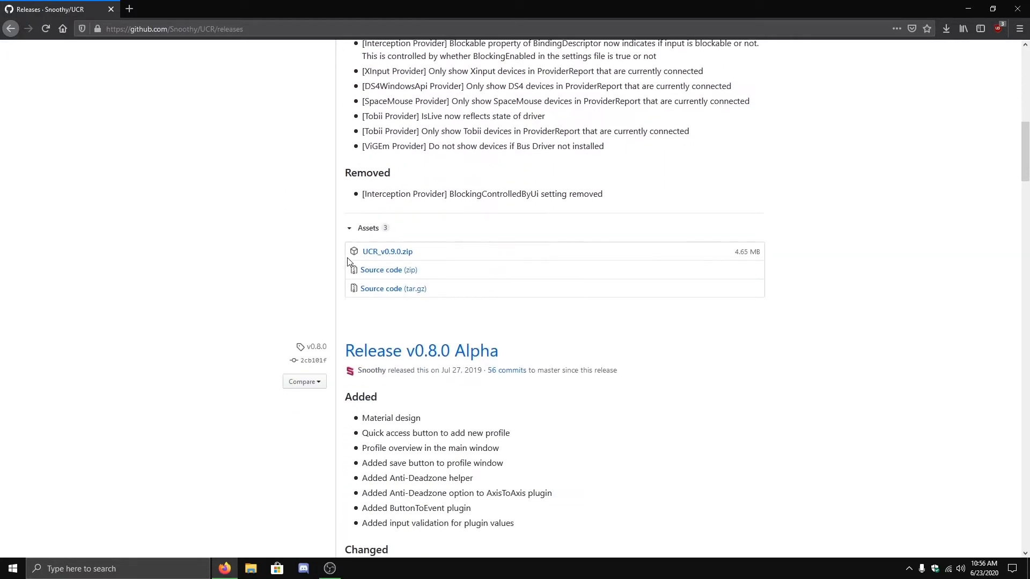
{"action": "left_click", "coordinate": [370, 254]}
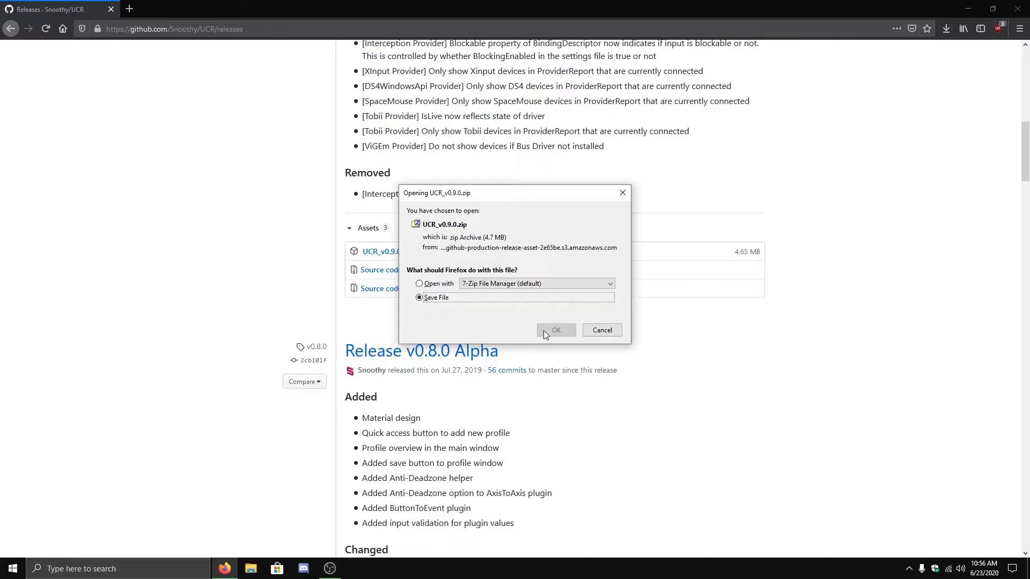
{"action": "left_click", "coordinate": [553, 330]}
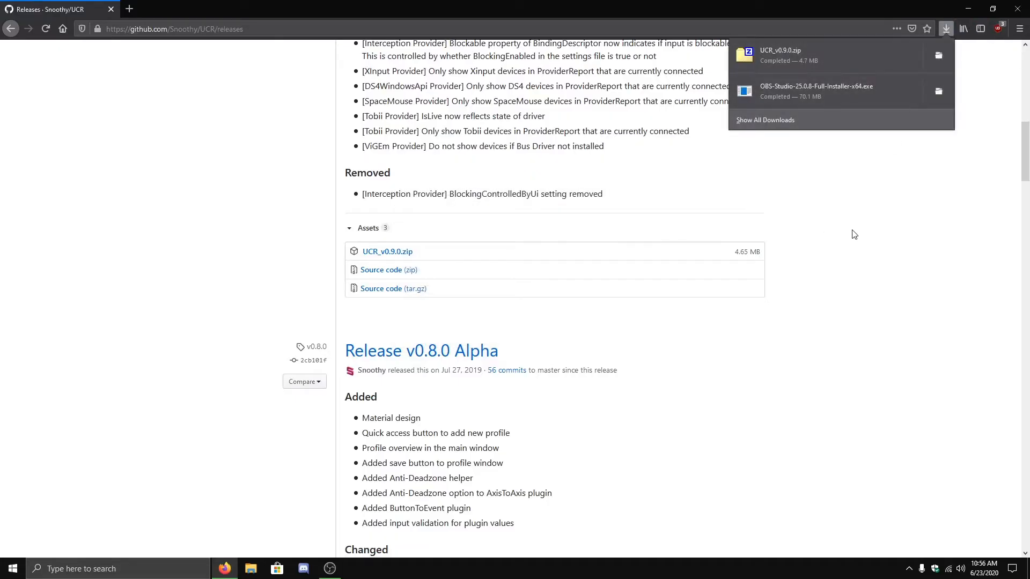
{"action": "scroll", "coordinate": [823, 234], "scroll_direction": "up", "scroll_amount": 3}
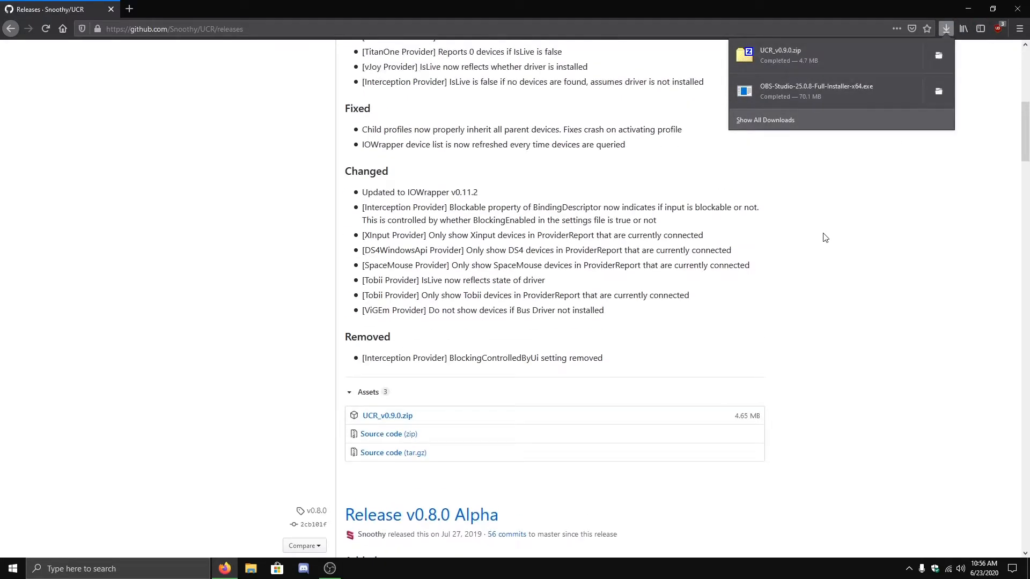
{"action": "scroll", "coordinate": [819, 281], "scroll_direction": "up", "scroll_amount": 5}
{"action": "scroll", "coordinate": [726, 303], "scroll_direction": "up", "scroll_amount": 1}
{"action": "scroll", "coordinate": [703, 319], "scroll_direction": "down", "scroll_amount": 5}
{"action": "scroll", "coordinate": [659, 330], "scroll_direction": "up", "scroll_amount": 1}
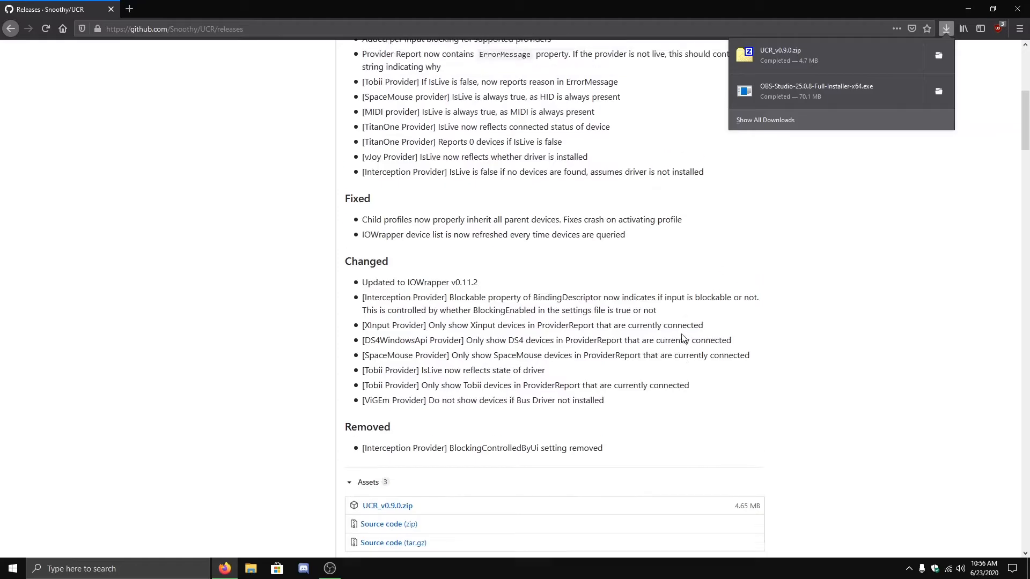
{"action": "scroll", "coordinate": [612, 354], "scroll_direction": "down", "scroll_amount": 4}
{"action": "scroll", "coordinate": [417, 319], "scroll_direction": "up", "scroll_amount": 5}
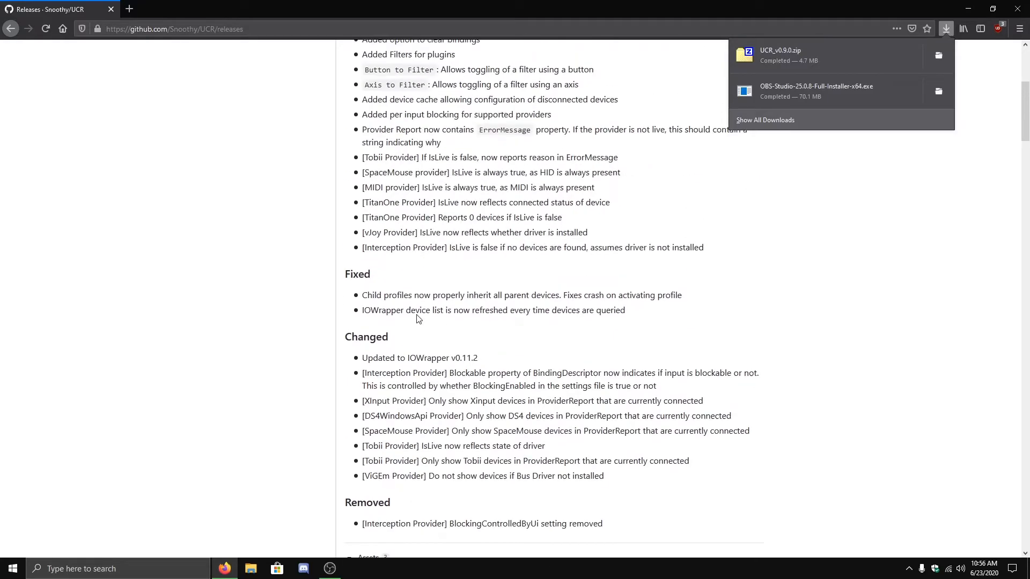
{"action": "scroll", "coordinate": [417, 319], "scroll_direction": "up", "scroll_amount": 6}
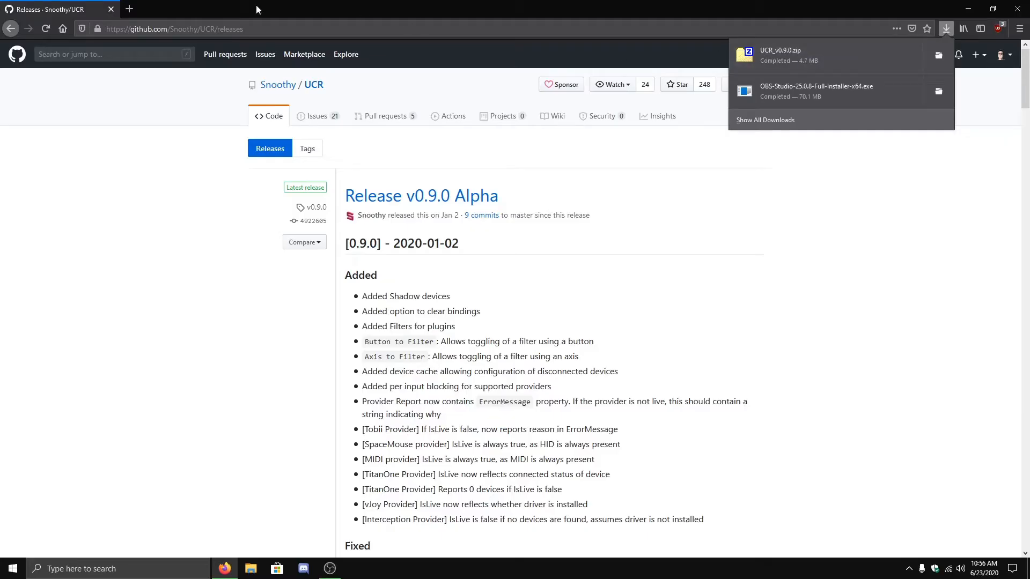
Step: In a new tab at github.com/vigem, save ViGEmBus_Setup_1.16.116.exe from ViGEmBus Releases, then return to UCR
{"action": "left_click", "coordinate": [129, 9]}
{"action": "type", "text": "github"}
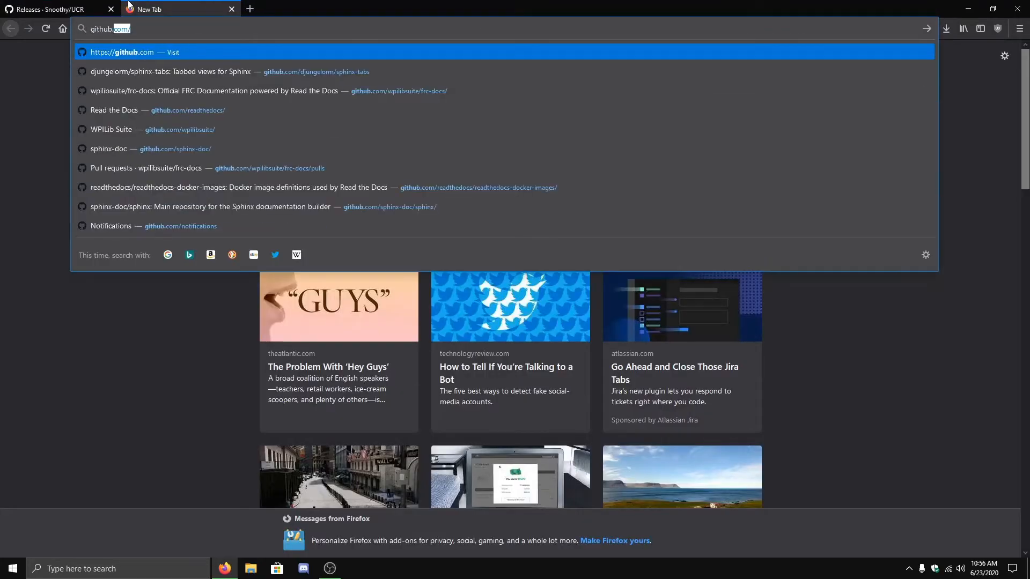
{"action": "type", "text": ".com/vigem/"}
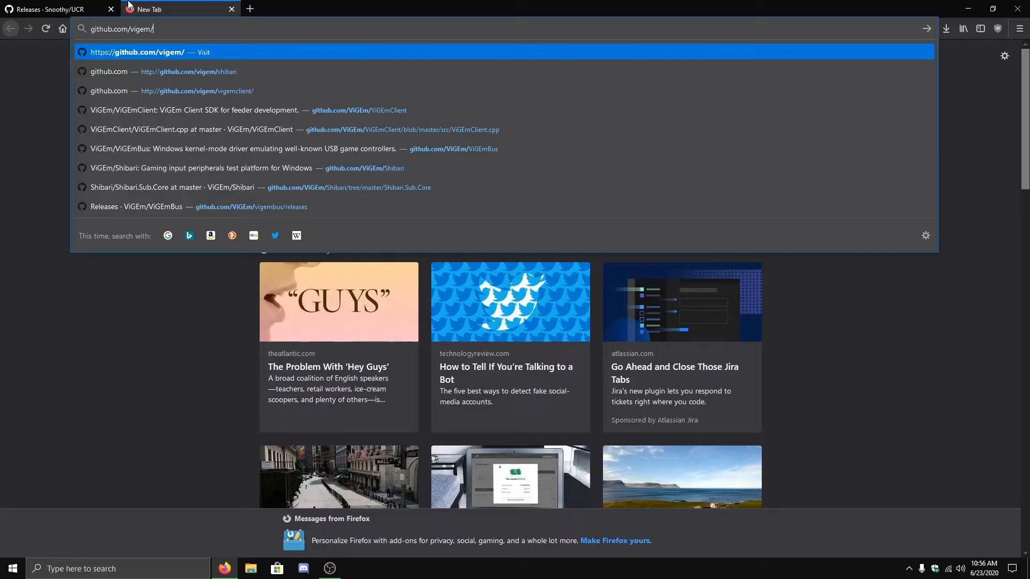
{"action": "key", "text": "Return"}
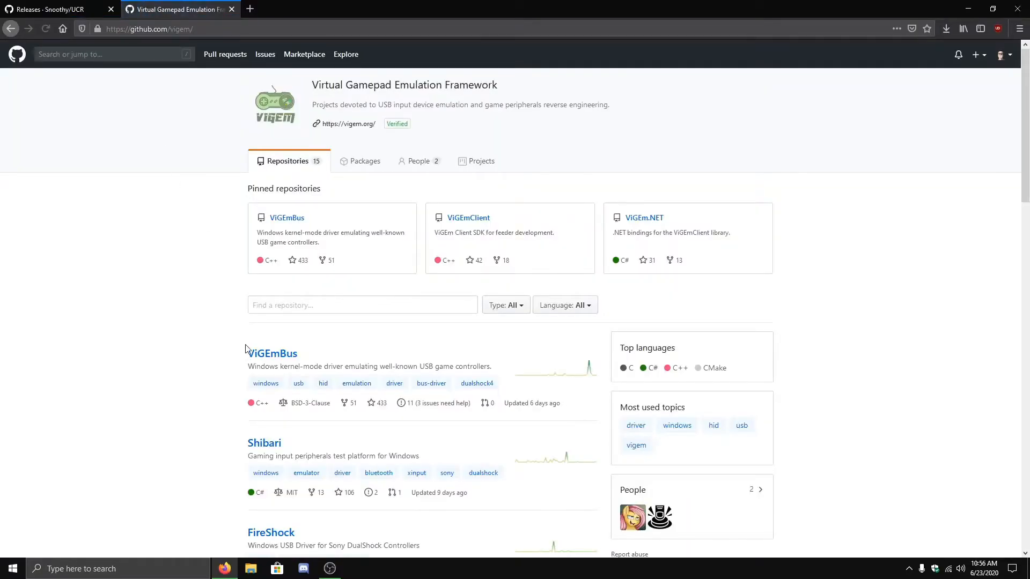
{"action": "left_click", "coordinate": [258, 360]}
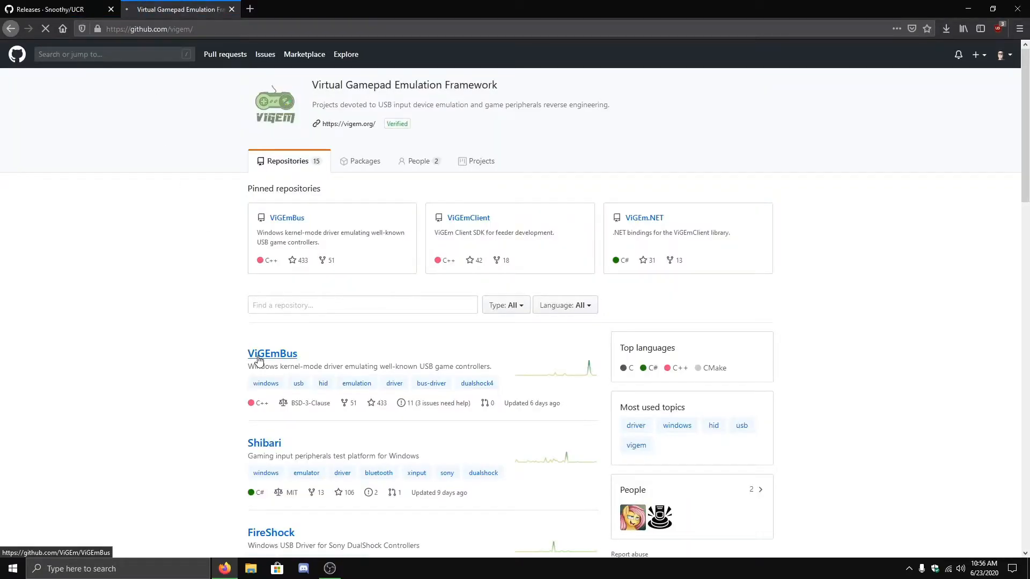
{"action": "left_click", "coordinate": [552, 193]}
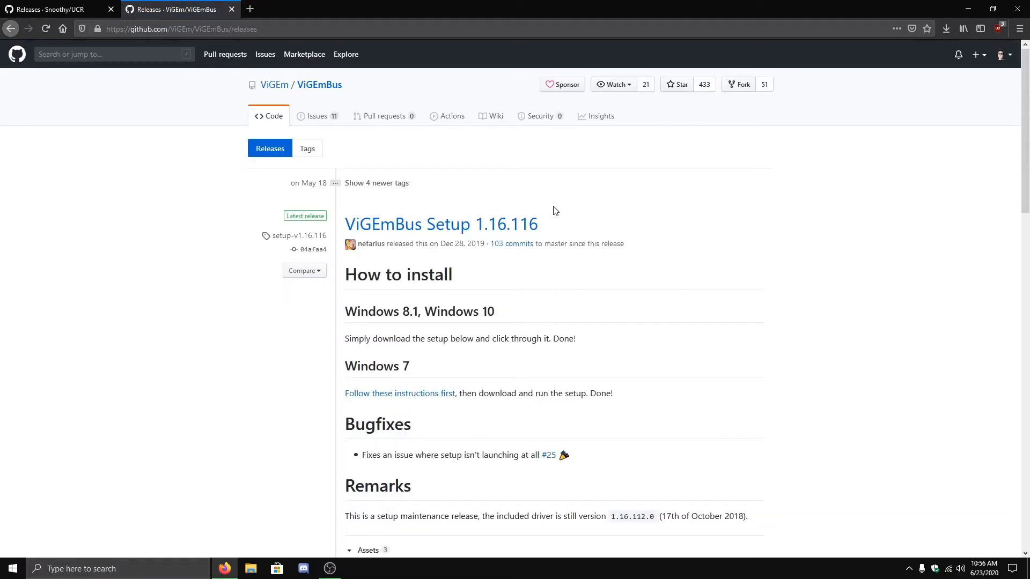
{"action": "scroll", "coordinate": [553, 211], "scroll_direction": "down", "scroll_amount": 4}
{"action": "scroll", "coordinate": [553, 211], "scroll_direction": "up", "scroll_amount": 1}
{"action": "scroll", "coordinate": [553, 211], "scroll_direction": "up", "scroll_amount": 2}
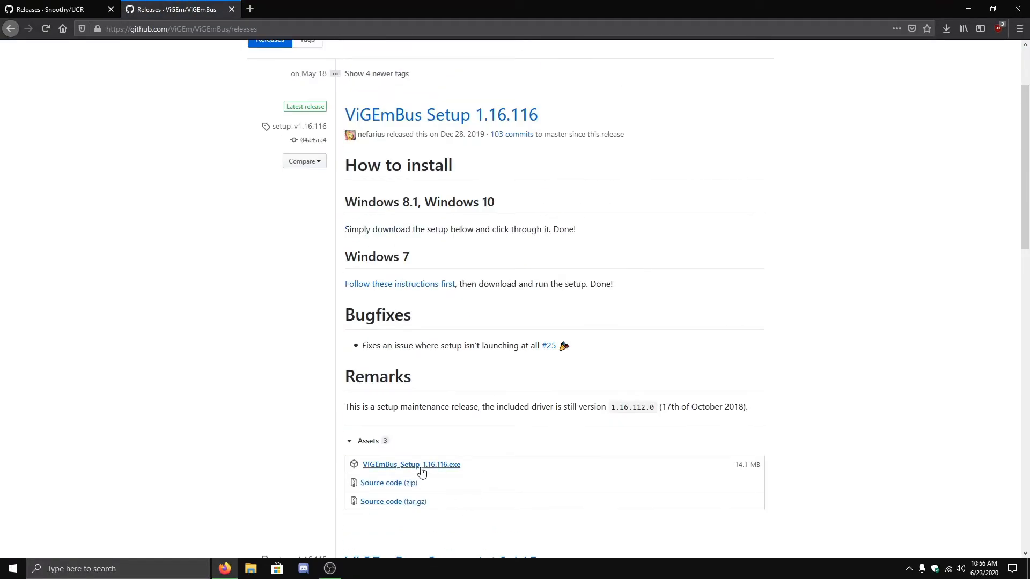
{"action": "left_click", "coordinate": [393, 472]}
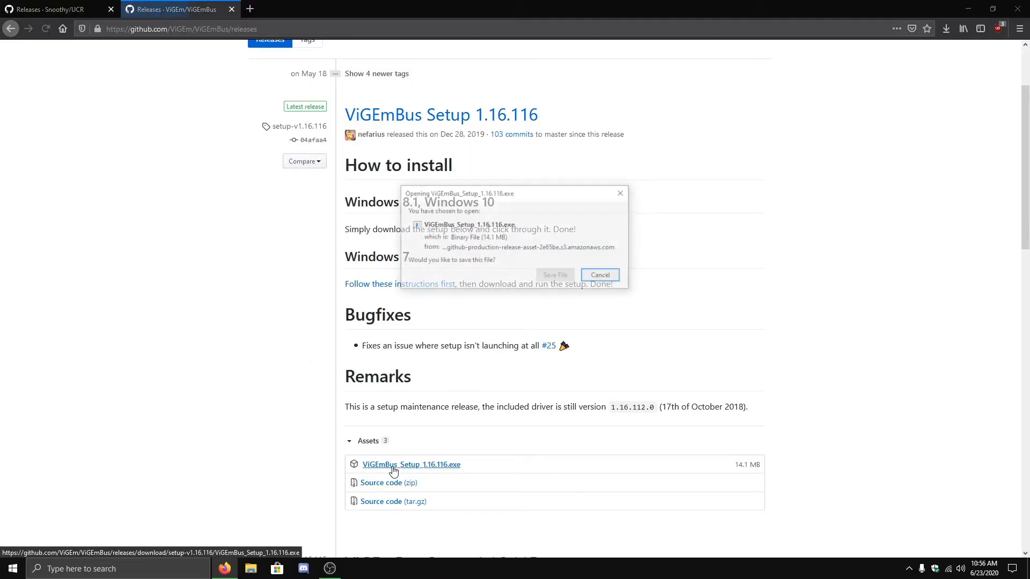
{"action": "left_click", "coordinate": [556, 275]}
{"action": "scroll", "coordinate": [386, 344], "scroll_direction": "up", "scroll_amount": 2}
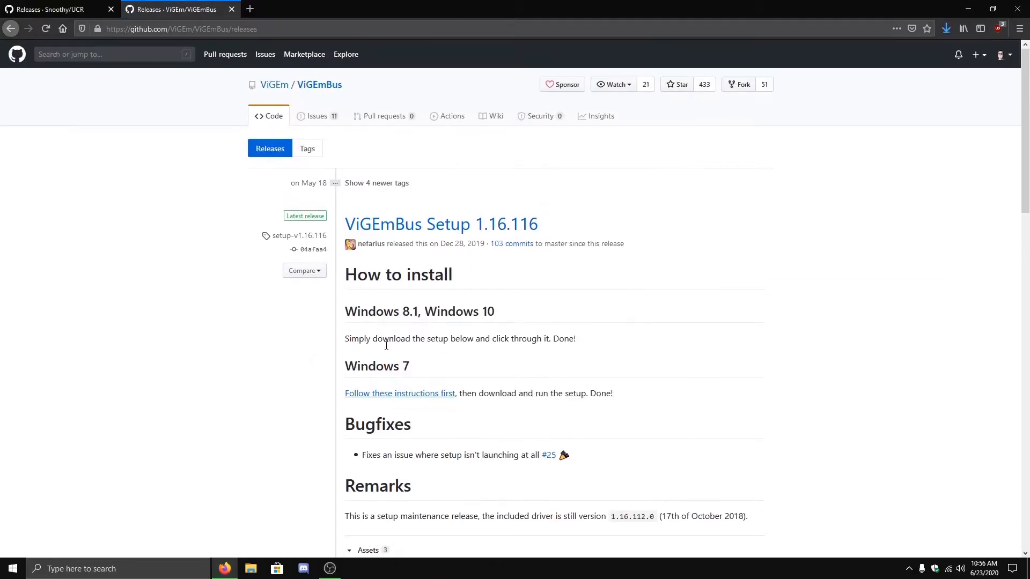
{"action": "left_click", "coordinate": [80, 10]}
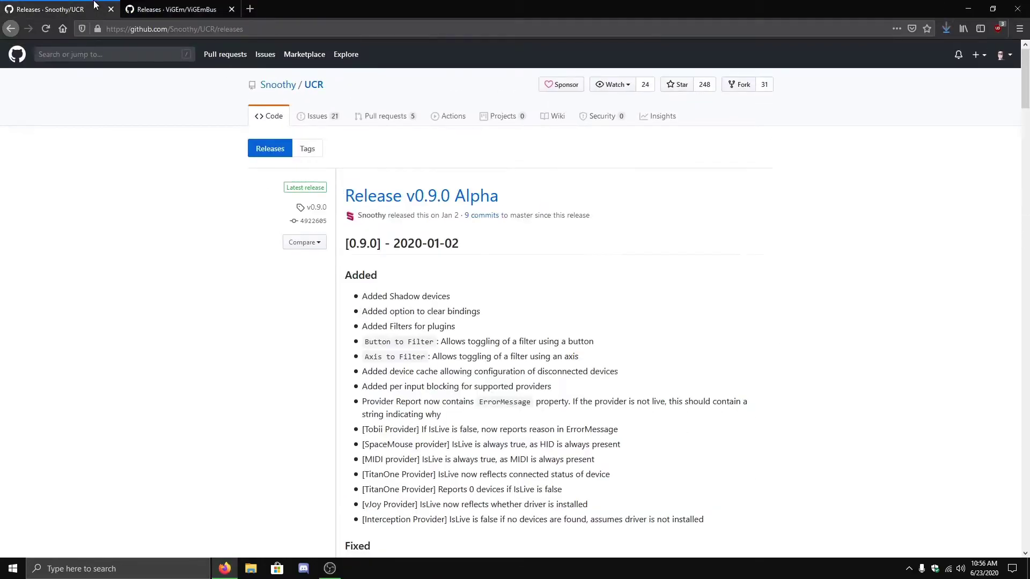
Step: Go to the UCR wiki Home page and locate Interception under Core Providers
{"action": "left_click", "coordinate": [557, 118]}
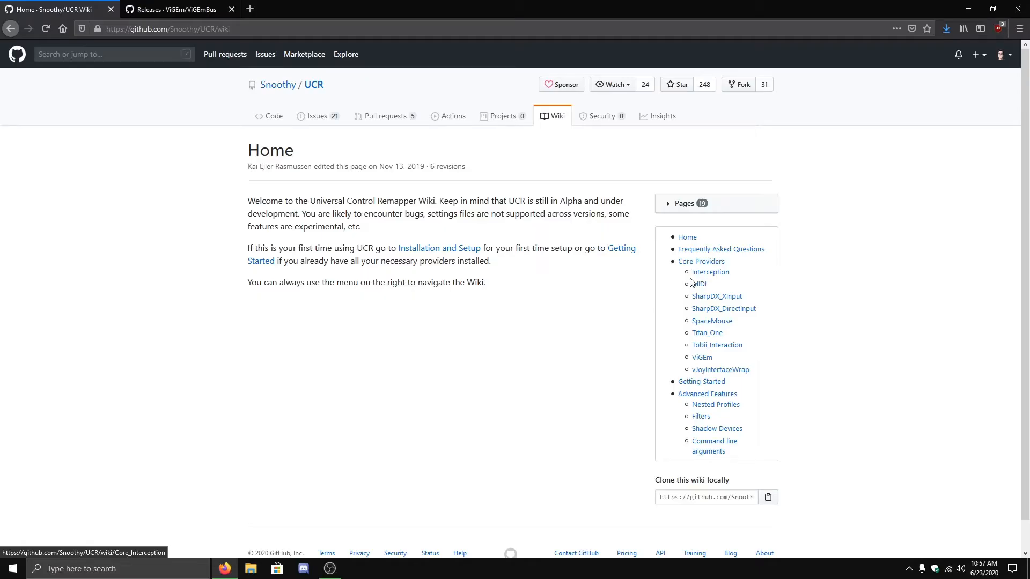
{"action": "left_click_drag", "start_coordinate": [689, 278], "coordinate": [745, 275]}
{"action": "left_click", "coordinate": [757, 273]}
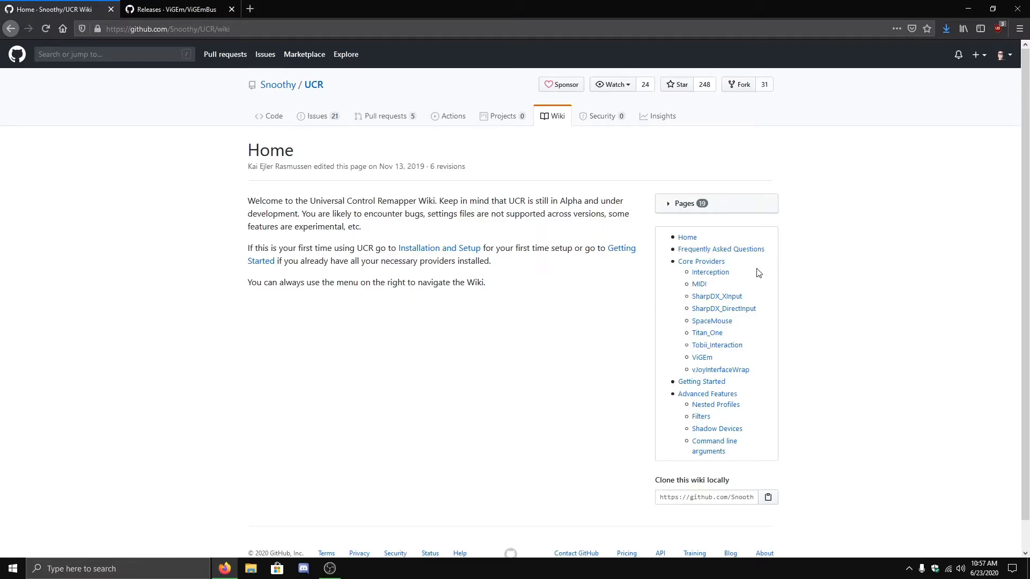
{"action": "left_click_drag", "start_coordinate": [729, 274], "coordinate": [694, 279]}
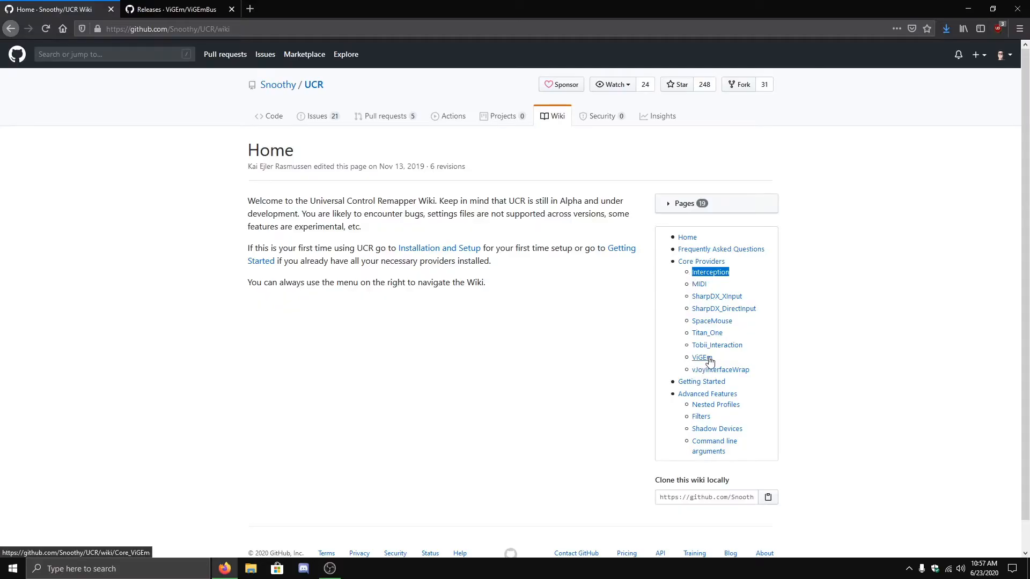
Step: Review the ViGEmBus release notes in the other tab
{"action": "left_click", "coordinate": [208, 8]}
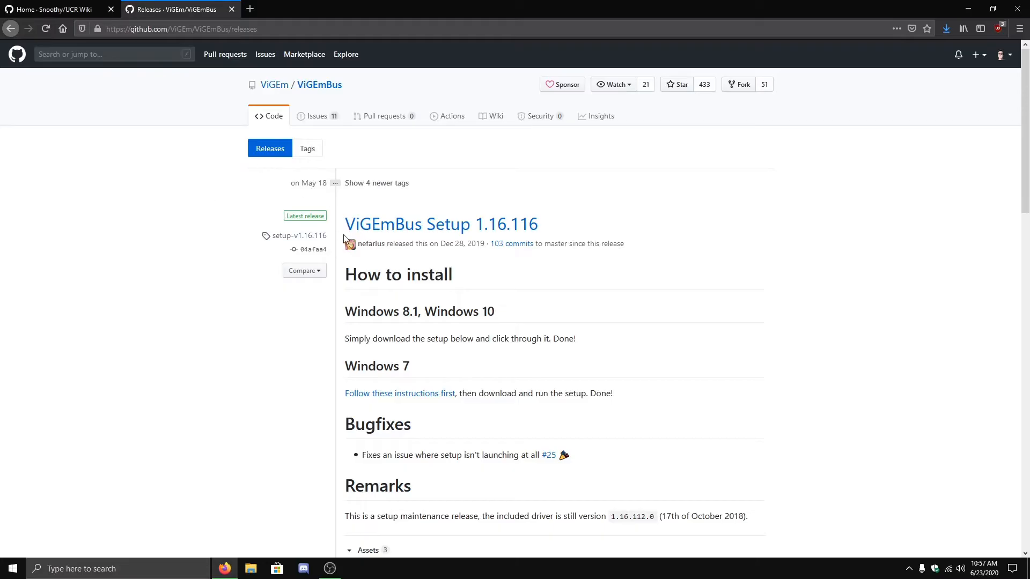
{"action": "left_click_drag", "start_coordinate": [344, 238], "coordinate": [665, 472]}
{"action": "left_click", "coordinate": [668, 516]}
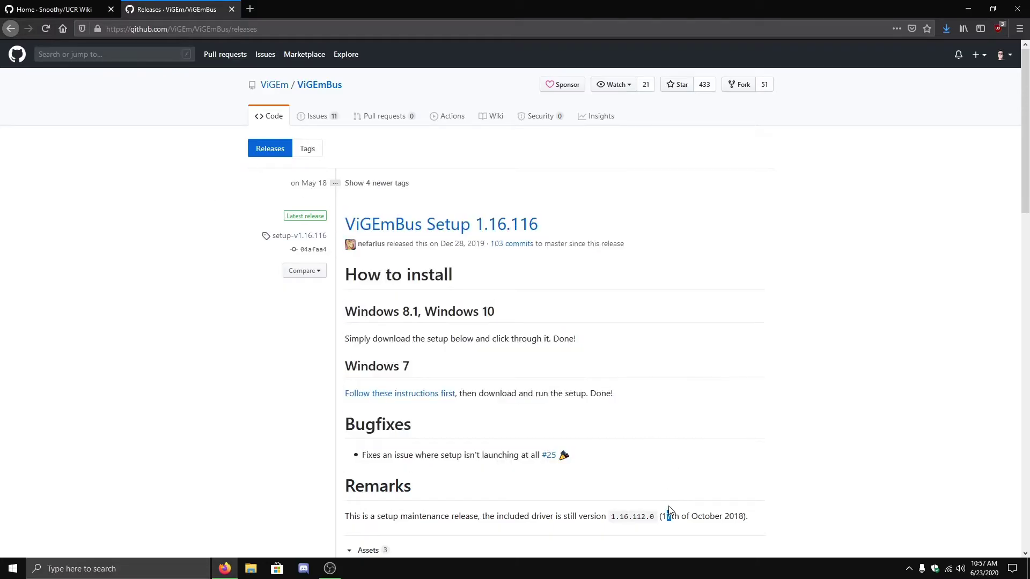
Step: Back on the wiki Home page, open the Interception provider page from the sidebar
{"action": "left_click", "coordinate": [3, 7]}
{"action": "left_click", "coordinate": [596, 331]}
{"action": "left_click_drag", "start_coordinate": [728, 275], "coordinate": [695, 270]}
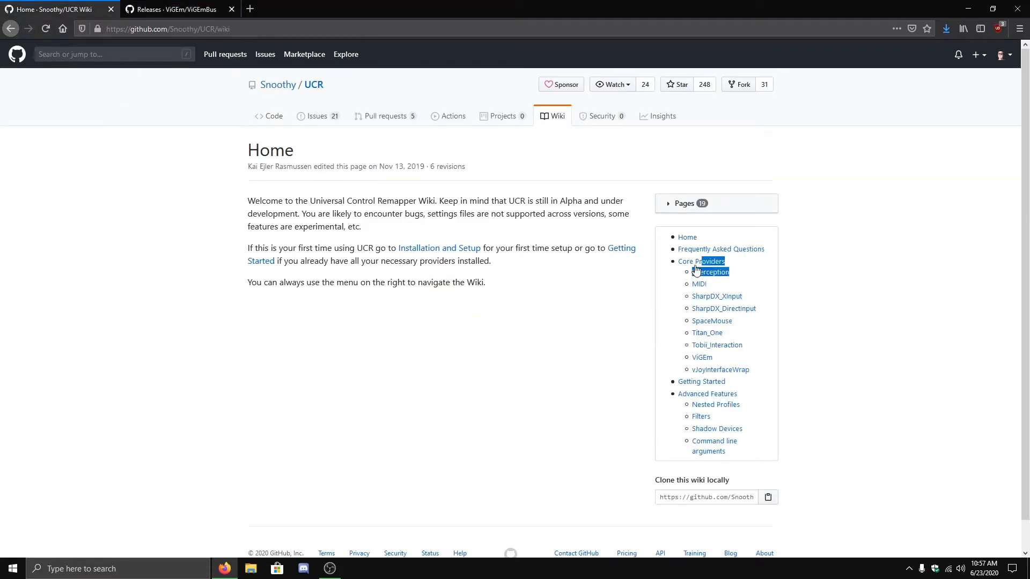
{"action": "left_click", "coordinate": [704, 293]}
{"action": "left_click", "coordinate": [720, 276]}
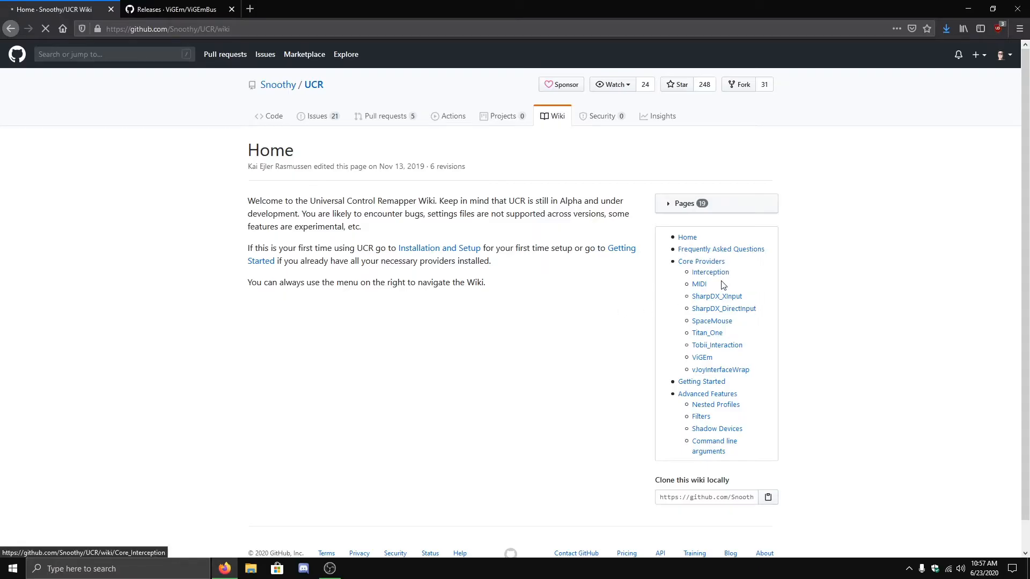
{"action": "scroll", "coordinate": [594, 301], "scroll_direction": "down", "scroll_amount": 3}
{"action": "scroll", "coordinate": [314, 199], "scroll_direction": "up", "scroll_amount": 3}
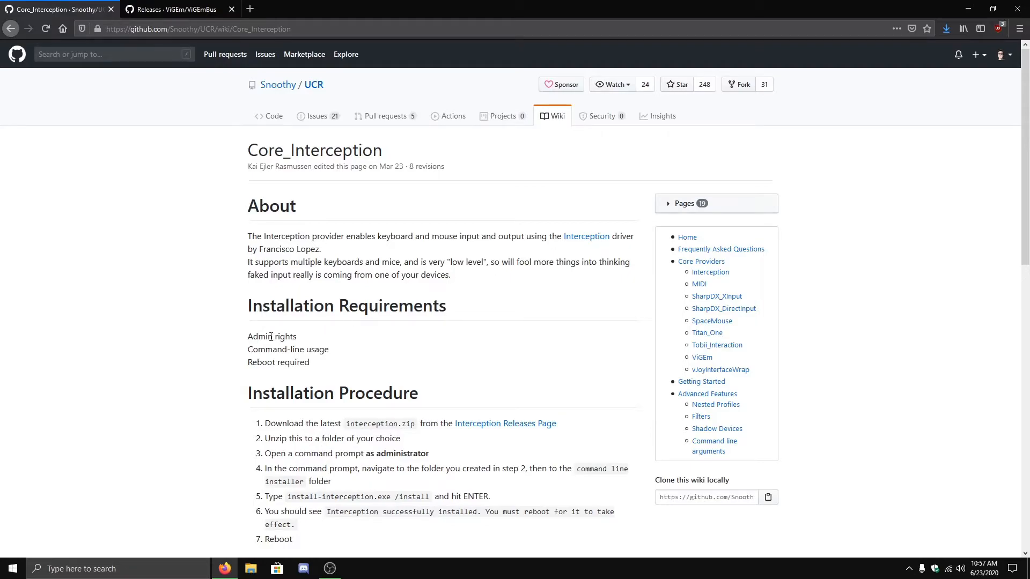
Step: Read the Admin rights and Reboot required notes, then bring up options for the Interception Releases Page link
{"action": "mouse_move", "coordinate": [248, 337]}
{"action": "left_mouse_down"}
{"action": "mouse_move", "coordinate": [313, 347]}
{"action": "mouse_move", "coordinate": [251, 346]}
{"action": "left_mouse_up"}
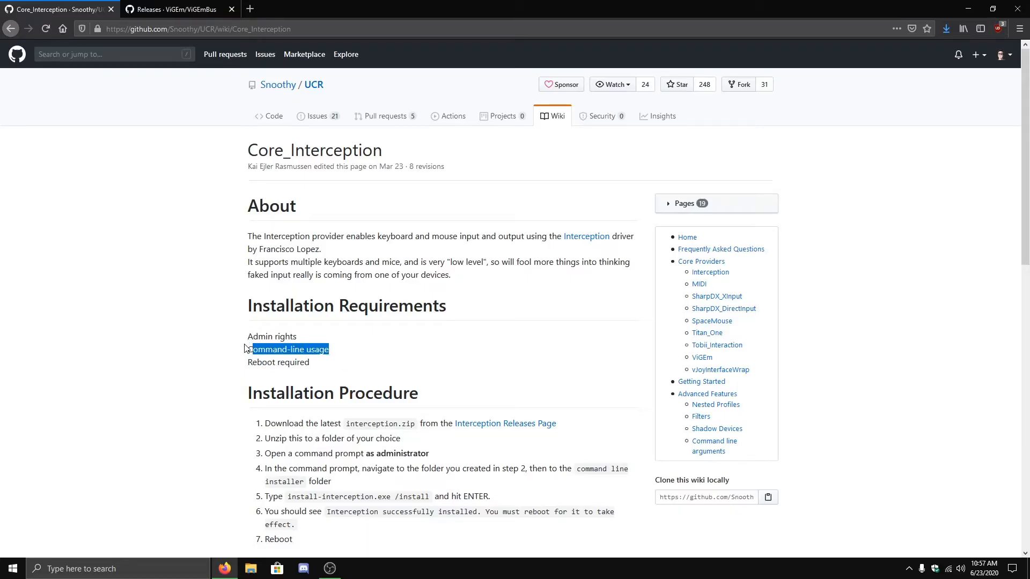
{"action": "left_click", "coordinate": [346, 360]}
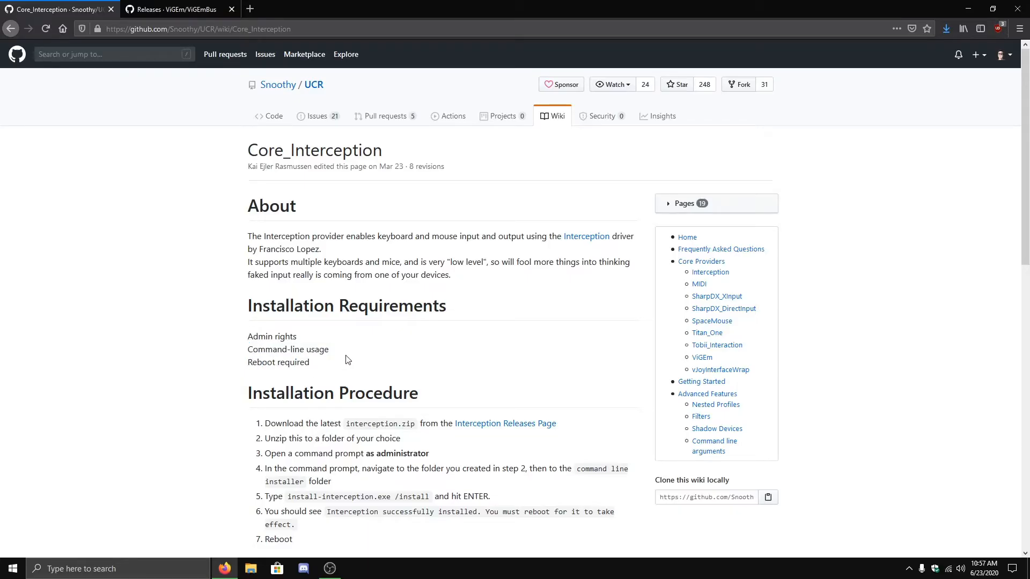
{"action": "scroll", "coordinate": [345, 361], "scroll_direction": "down", "scroll_amount": 3}
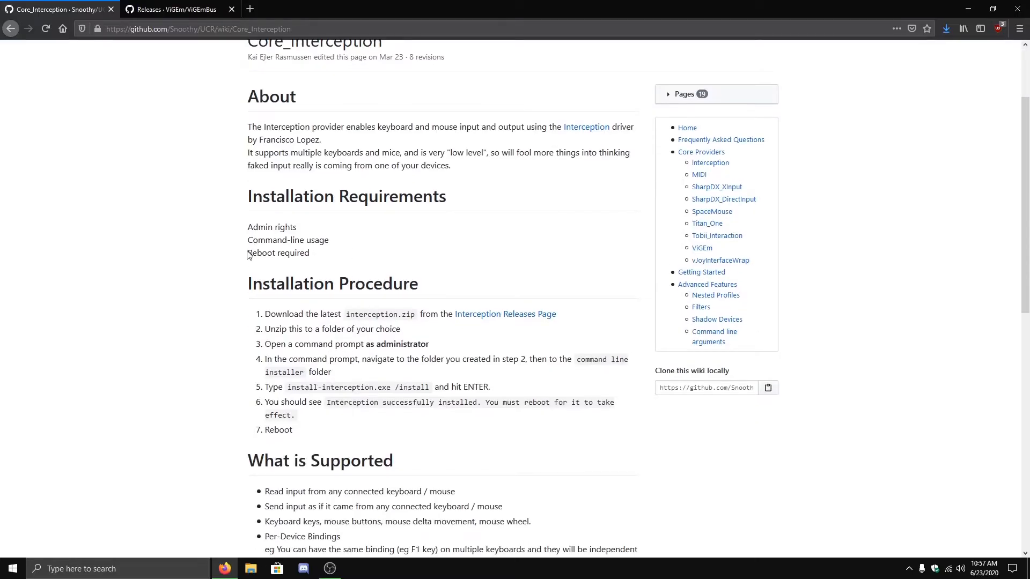
{"action": "left_click_drag", "start_coordinate": [249, 255], "coordinate": [337, 253]}
{"action": "scroll", "coordinate": [336, 254], "scroll_direction": "down", "scroll_amount": 1}
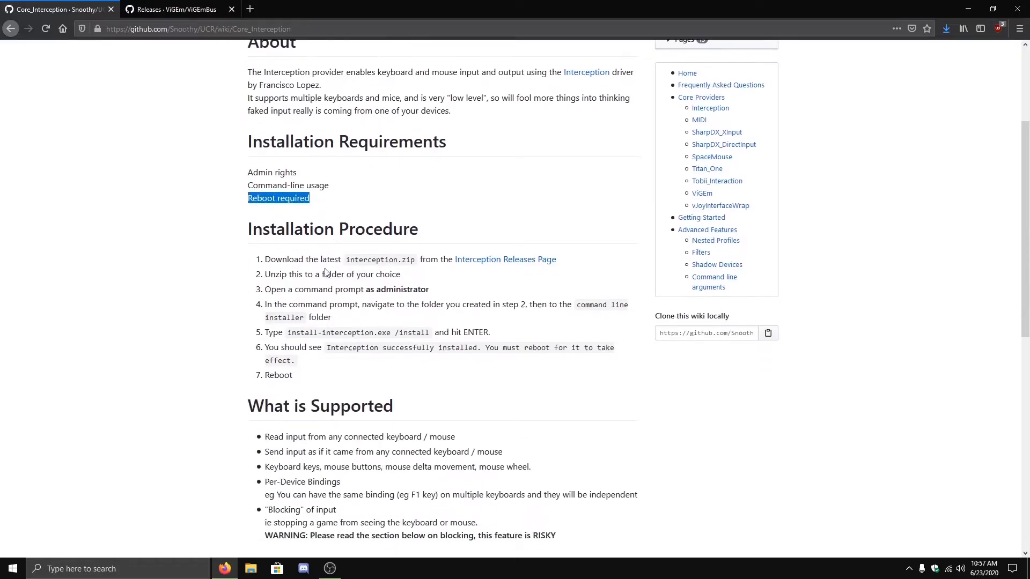
{"action": "left_click", "coordinate": [448, 279]}
{"action": "right_click", "coordinate": [476, 263]}
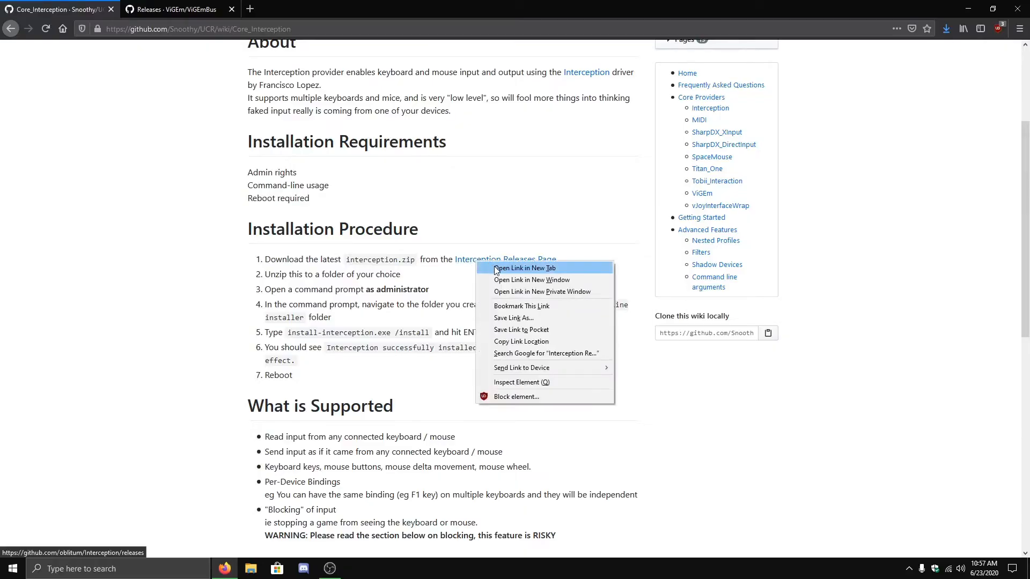
Step: Open the Interception releases in a new tab, save Interception.zip, and return to the wiki page
{"action": "left_click", "coordinate": [496, 268]}
{"action": "left_click", "coordinate": [185, 9]}
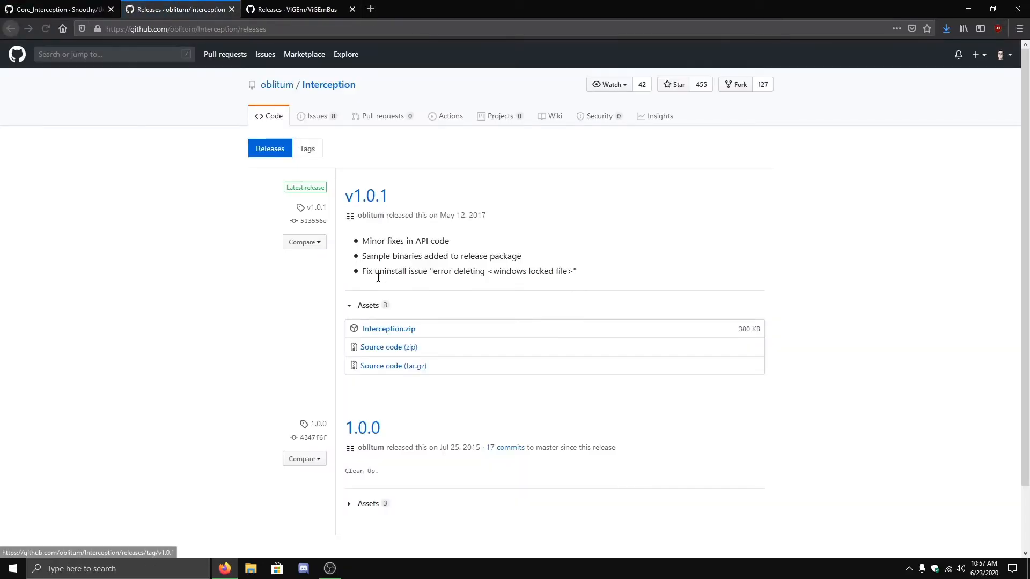
{"action": "left_click", "coordinate": [387, 329]}
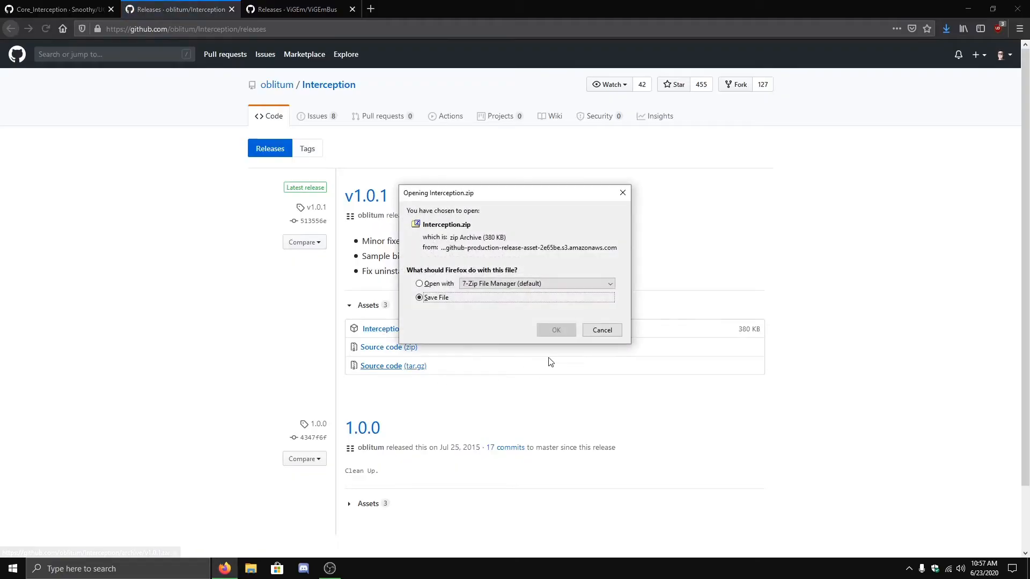
{"action": "left_click", "coordinate": [558, 333]}
{"action": "key", "text": "ctrl+Page_Up"}
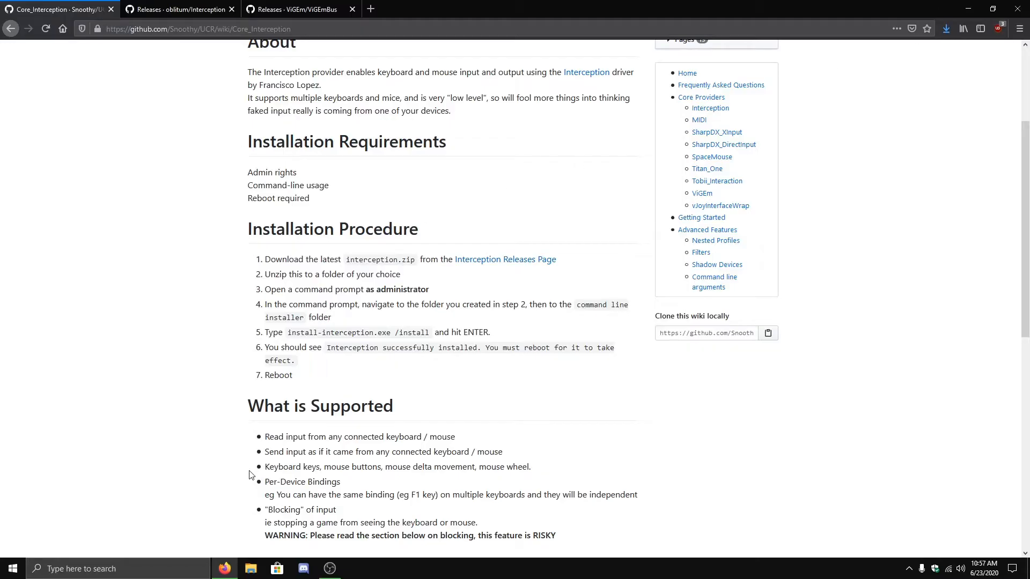
{"action": "mouse_move", "coordinate": [400, 233]}
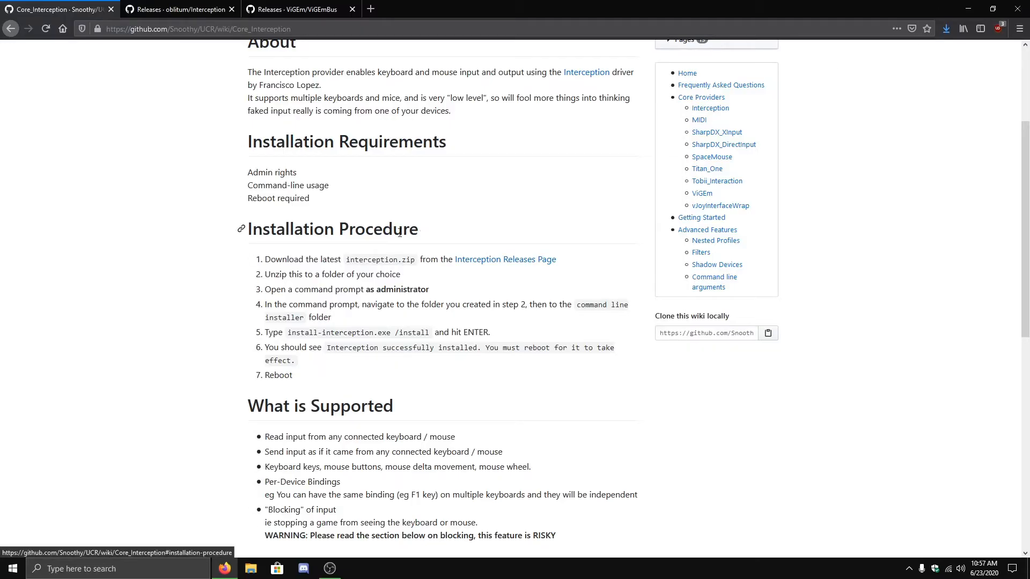
Step: Read through the Installation Procedure steps, then launch File Explorer from the taskbar
{"action": "left_click_drag", "start_coordinate": [400, 231], "coordinate": [236, 233]}
{"action": "left_click", "coordinate": [225, 341]}
{"action": "left_click_drag", "start_coordinate": [295, 385], "coordinate": [251, 260]}
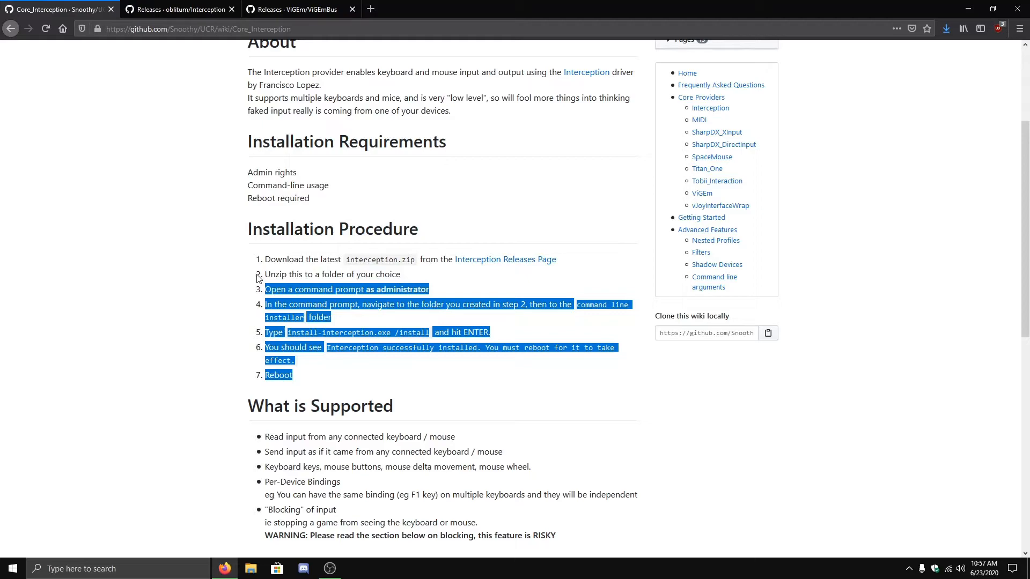
{"action": "left_click", "coordinate": [250, 258]}
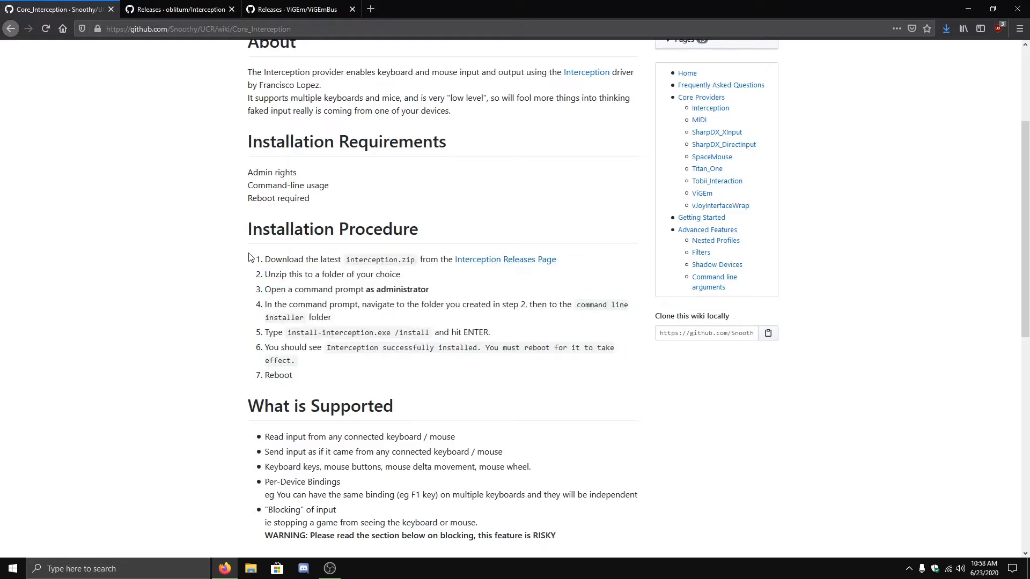
{"action": "left_click_drag", "start_coordinate": [249, 257], "coordinate": [333, 373]}
{"action": "left_click", "coordinate": [330, 378]}
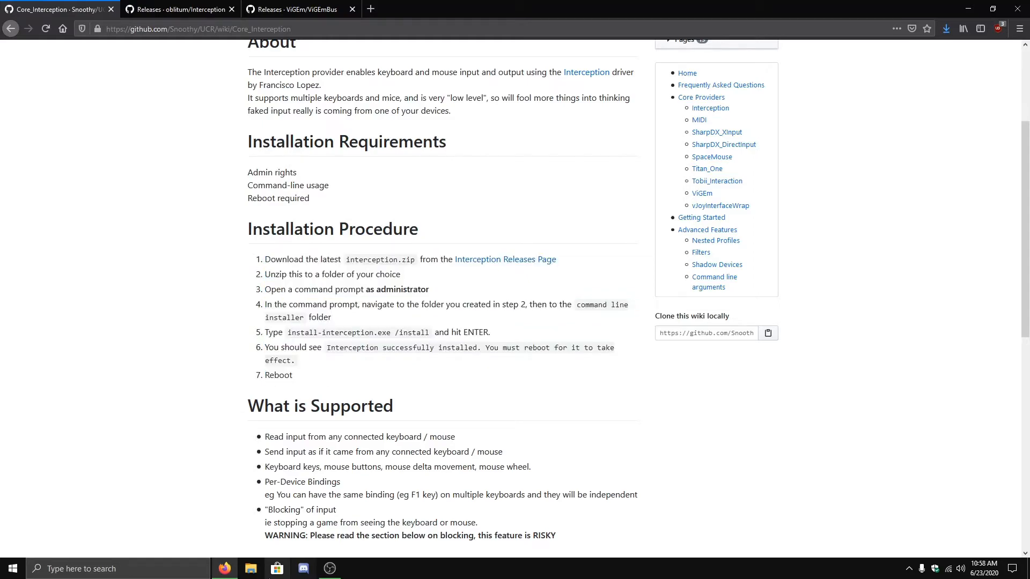
{"action": "left_click", "coordinate": [256, 569]}
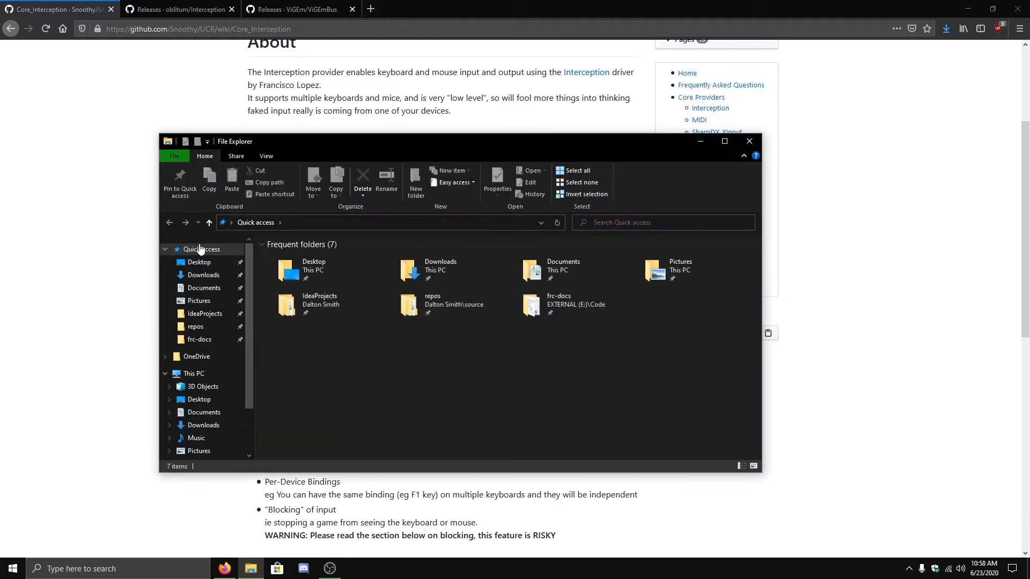
Step: Go to Downloads and bring up the context menu for Interception.zip
{"action": "left_click", "coordinate": [203, 275]}
{"action": "left_click_drag", "start_coordinate": [324, 144], "coordinate": [528, 145]}
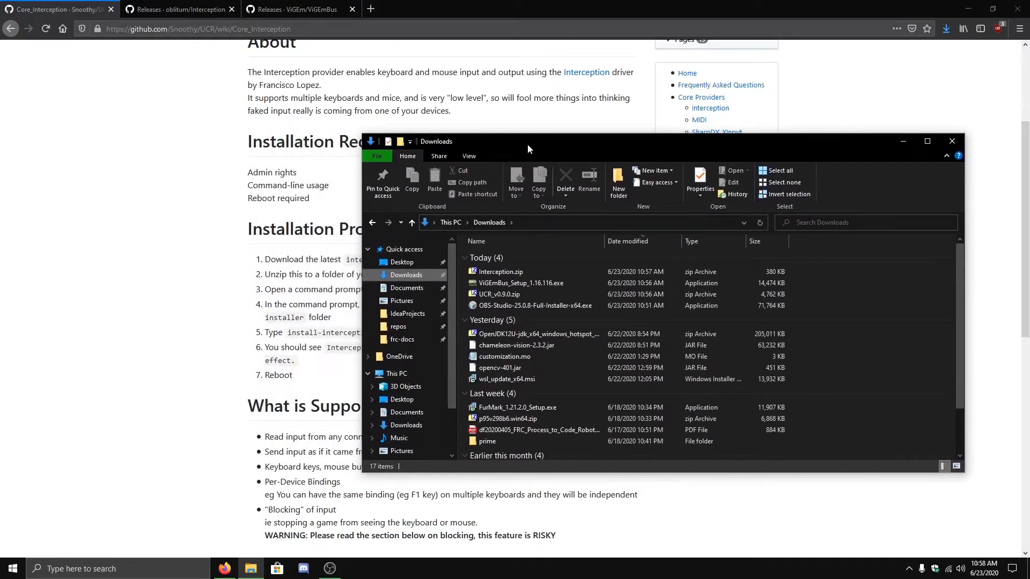
{"action": "right_click", "coordinate": [507, 272]}
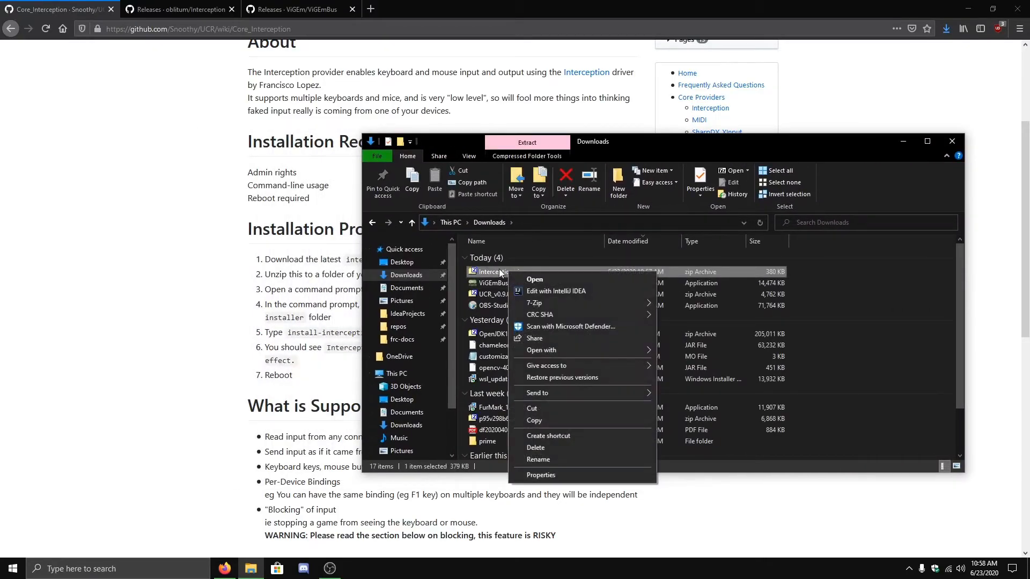
{"action": "left_click", "coordinate": [500, 269]}
{"action": "right_click", "coordinate": [498, 268]}
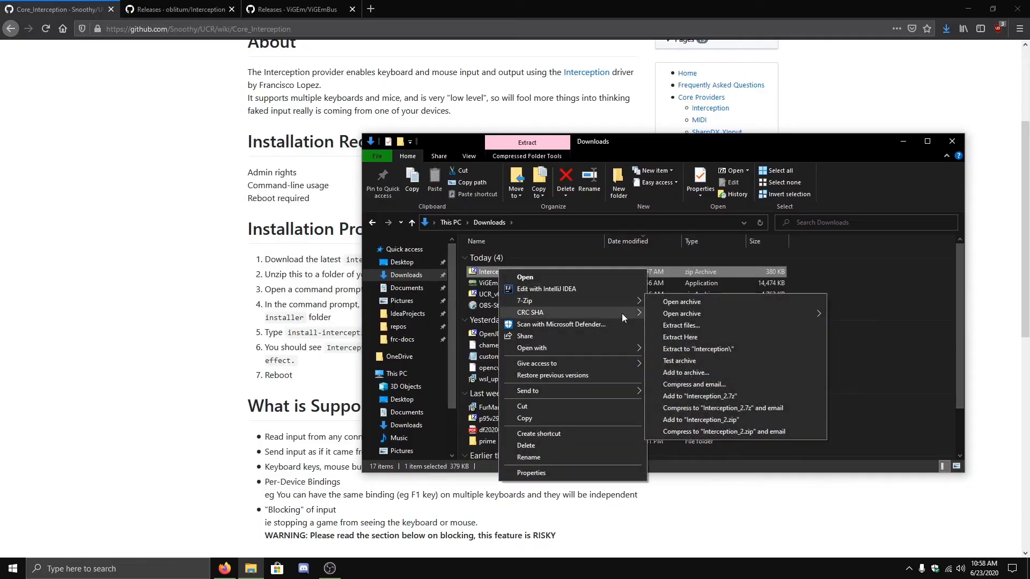
{"action": "left_click", "coordinate": [680, 349]}
{"action": "left_click", "coordinate": [702, 279]}
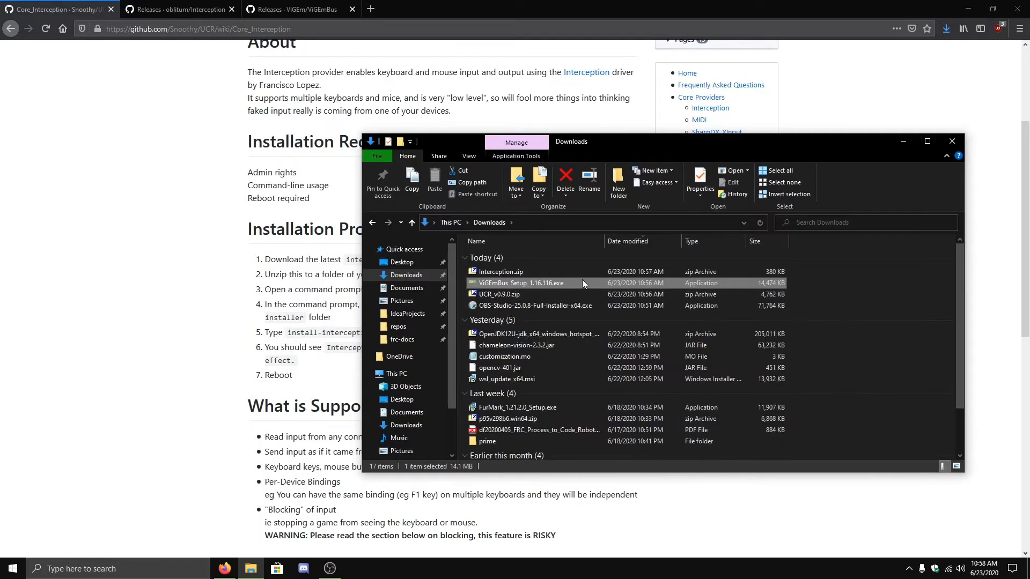
Step: Extract Interception.zip via 7-Zip into an Interception folder and open that folder
{"action": "right_click", "coordinate": [574, 276]}
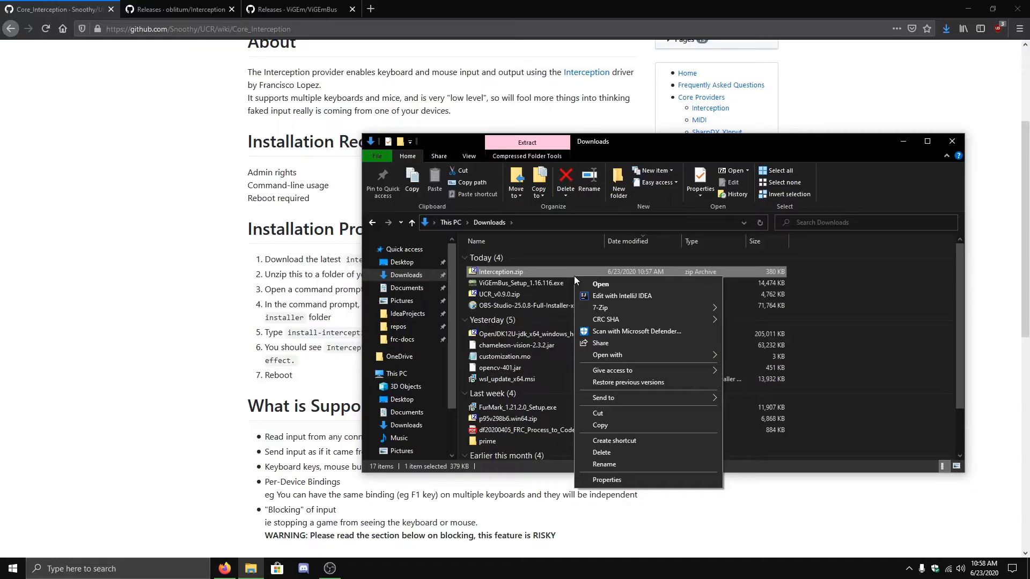
{"action": "left_click", "coordinate": [772, 356]}
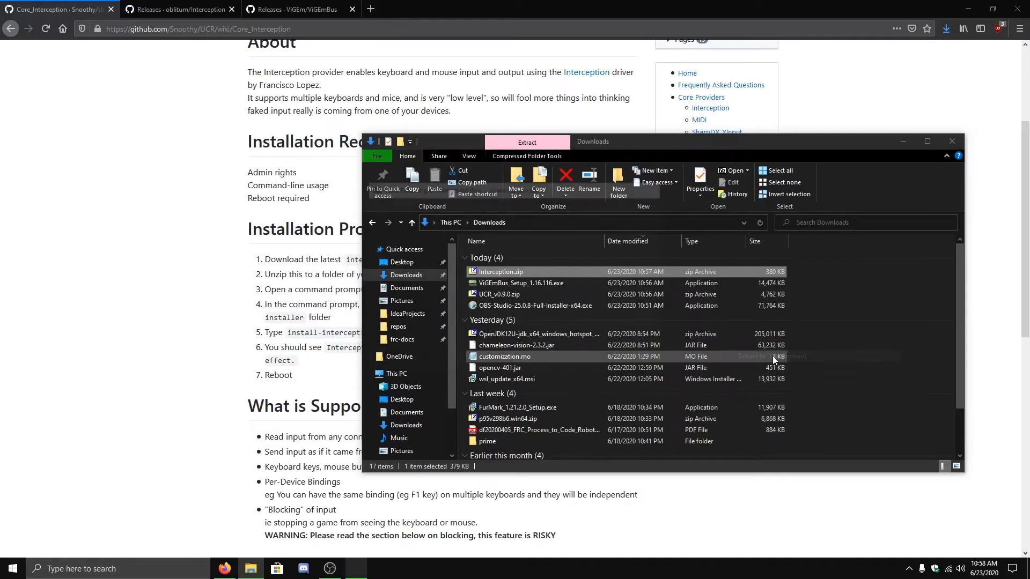
{"action": "left_click", "coordinate": [494, 321]}
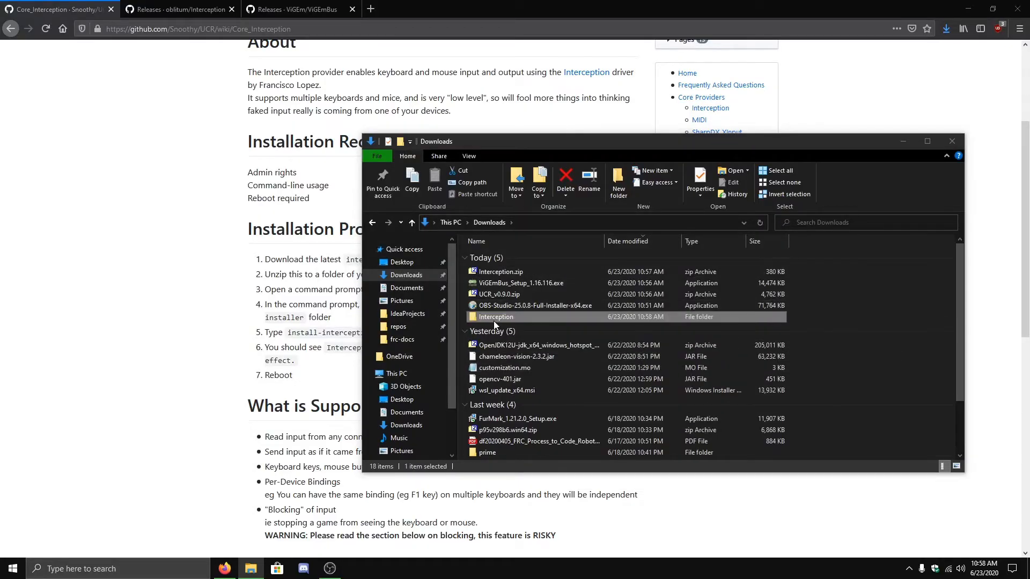
{"action": "double_click", "coordinate": [494, 321]}
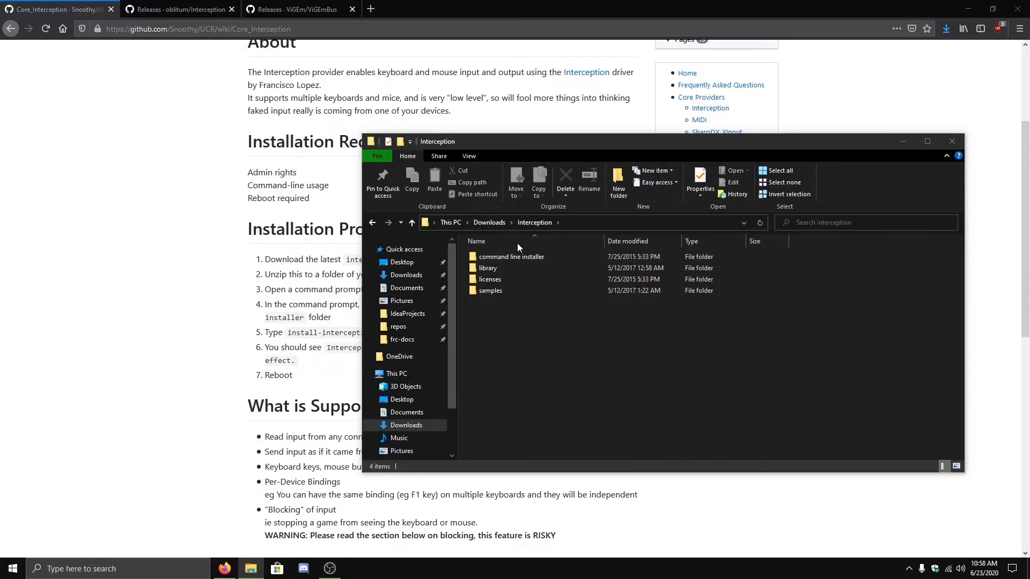
Step: Reposition Explorer and look over the four extracted subfolders
{"action": "left_click_drag", "start_coordinate": [548, 142], "coordinate": [626, 79]}
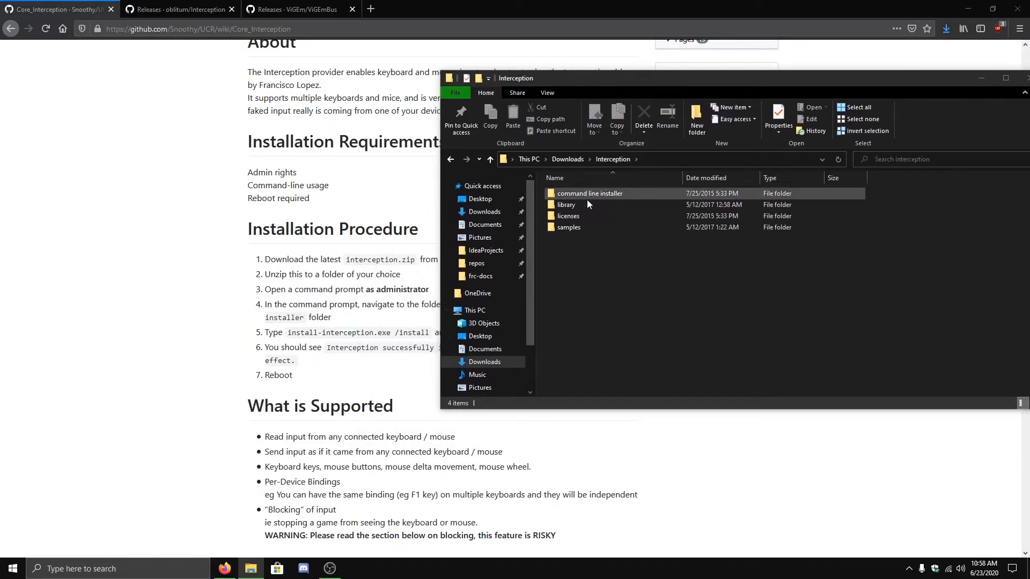
{"action": "left_click_drag", "start_coordinate": [597, 272], "coordinate": [580, 195]}
{"action": "left_click", "coordinate": [567, 306]}
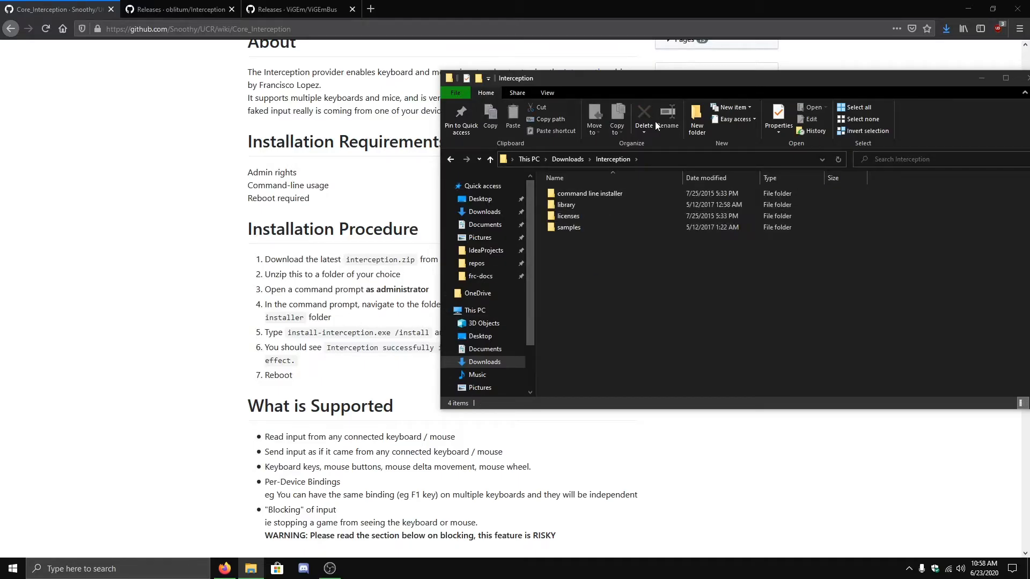
{"action": "mouse_move", "coordinate": [649, 79]}
{"action": "left_mouse_down"}
{"action": "mouse_move", "coordinate": [858, 103]}
{"action": "mouse_move", "coordinate": [832, 96]}
{"action": "left_mouse_up"}
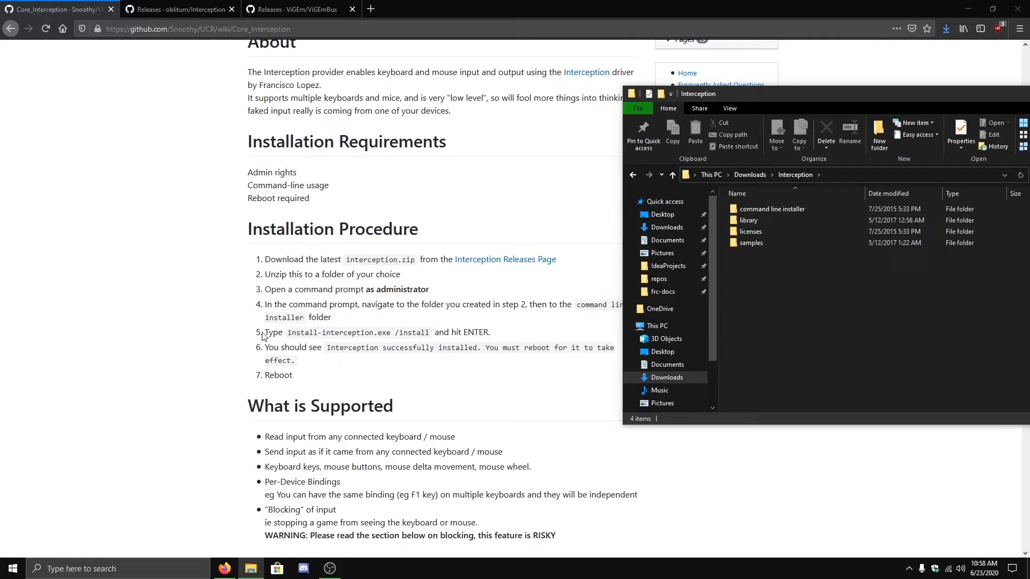
Step: Note step 5's install command, peek into command line installer, and return to the Interception folder
{"action": "left_click_drag", "start_coordinate": [261, 336], "coordinate": [435, 360]}
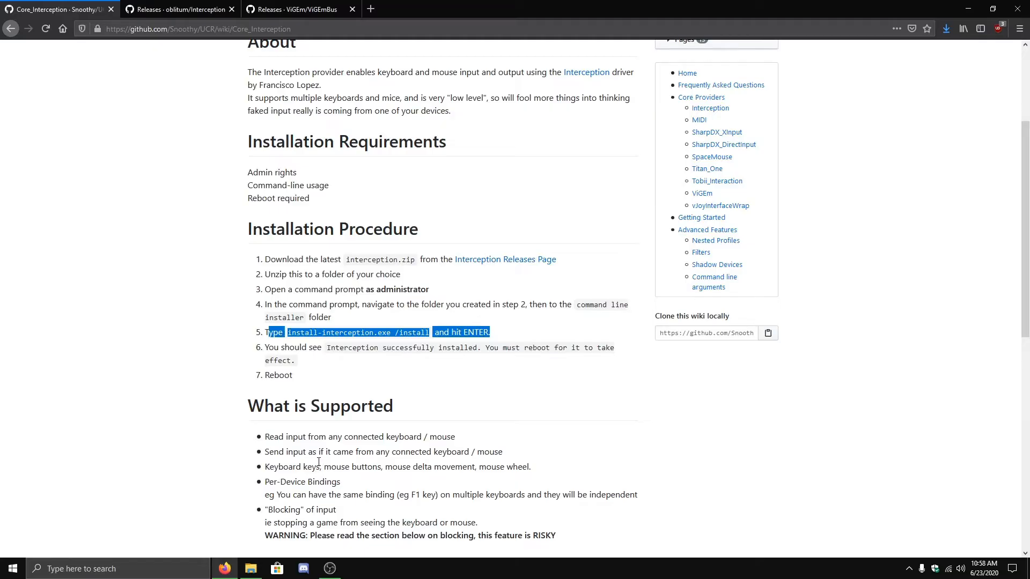
{"action": "left_click", "coordinate": [250, 568]}
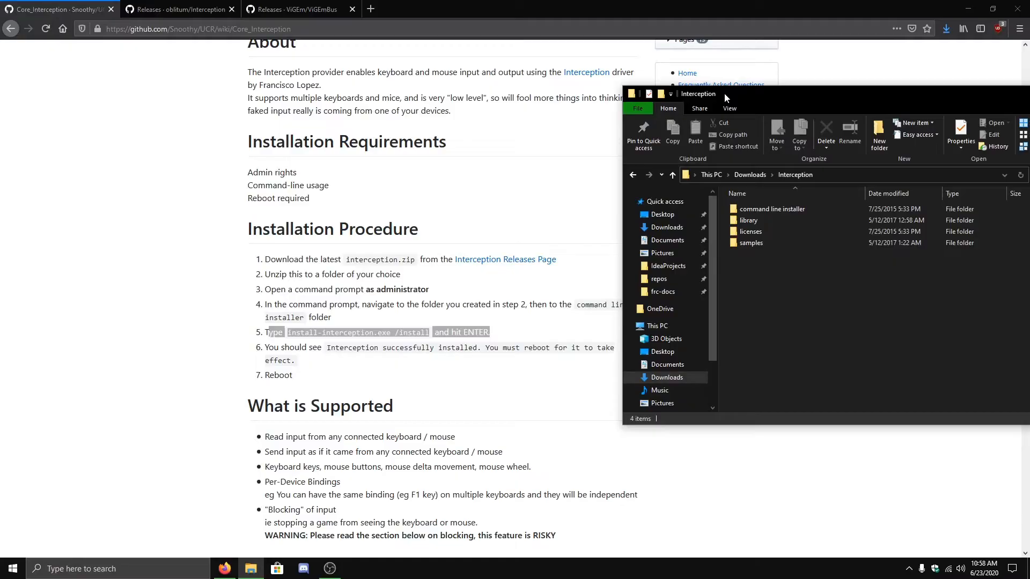
{"action": "left_click_drag", "start_coordinate": [724, 92], "coordinate": [509, 86]}
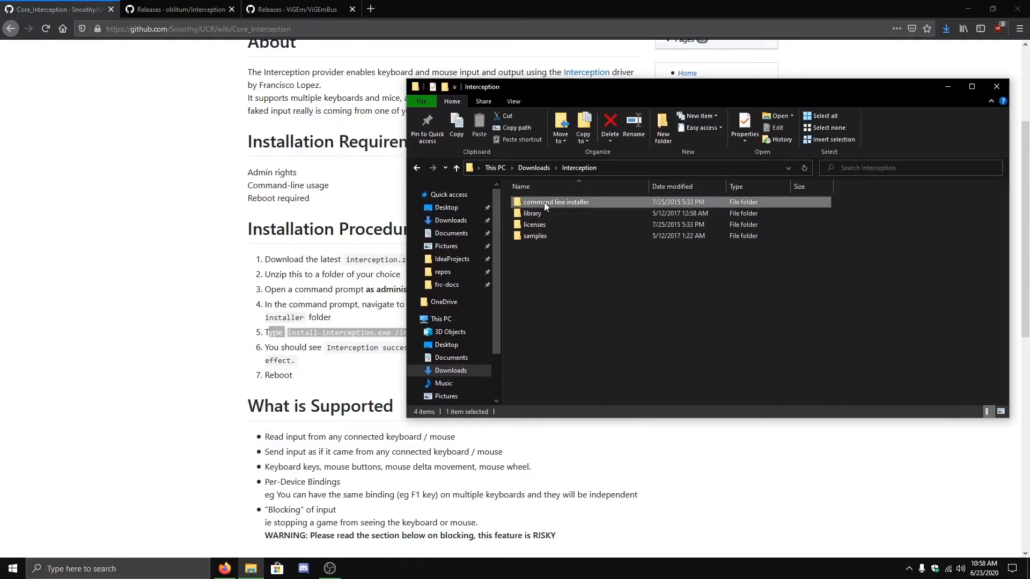
{"action": "double_click", "coordinate": [544, 203]}
{"action": "left_click", "coordinate": [575, 170]}
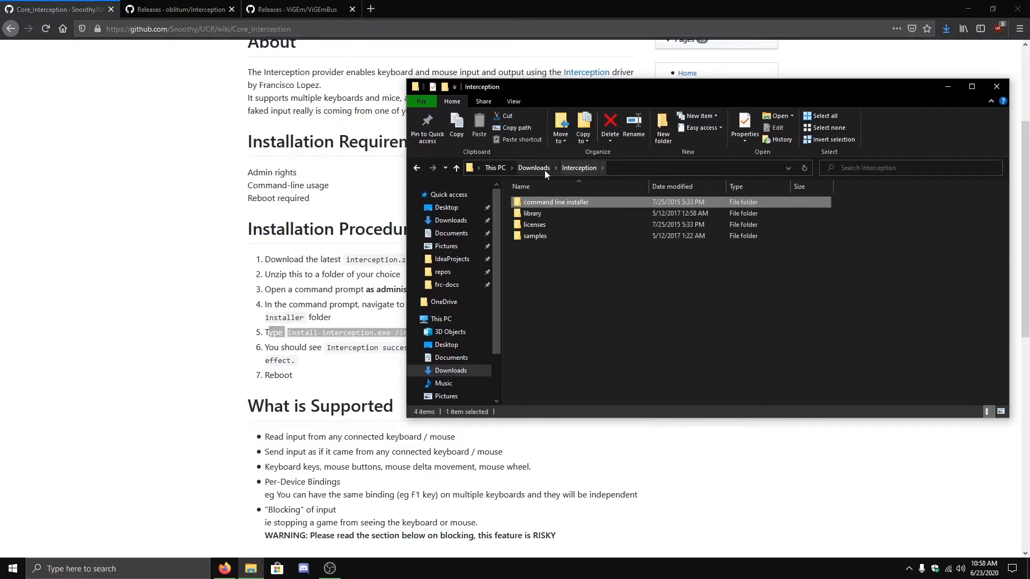
{"action": "left_click", "coordinate": [540, 170]}
{"action": "double_click", "coordinate": [534, 262]}
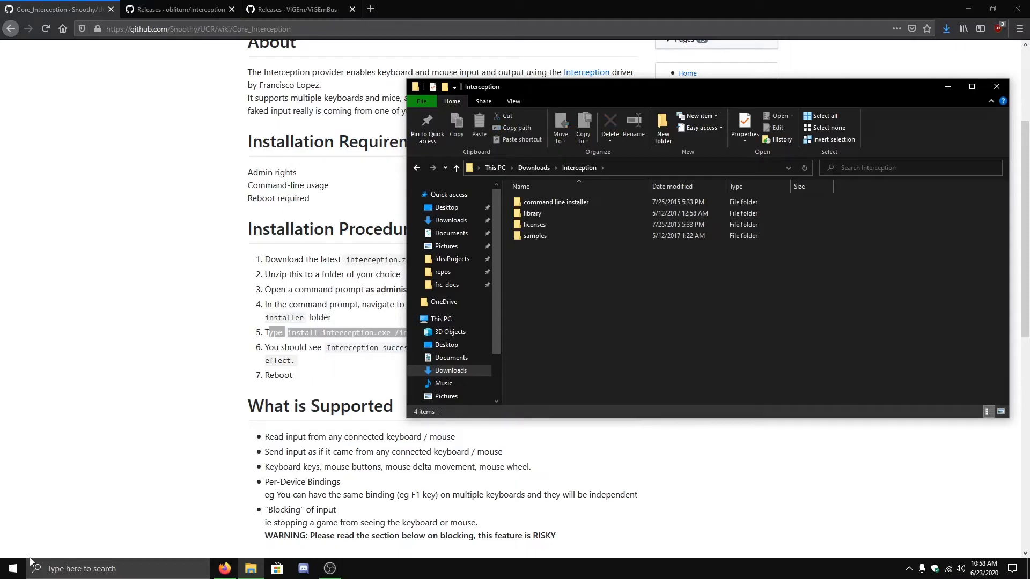
Step: Launch Windows PowerShell (Admin) from the Start button's right-click menu
{"action": "right_click", "coordinate": [16, 570]}
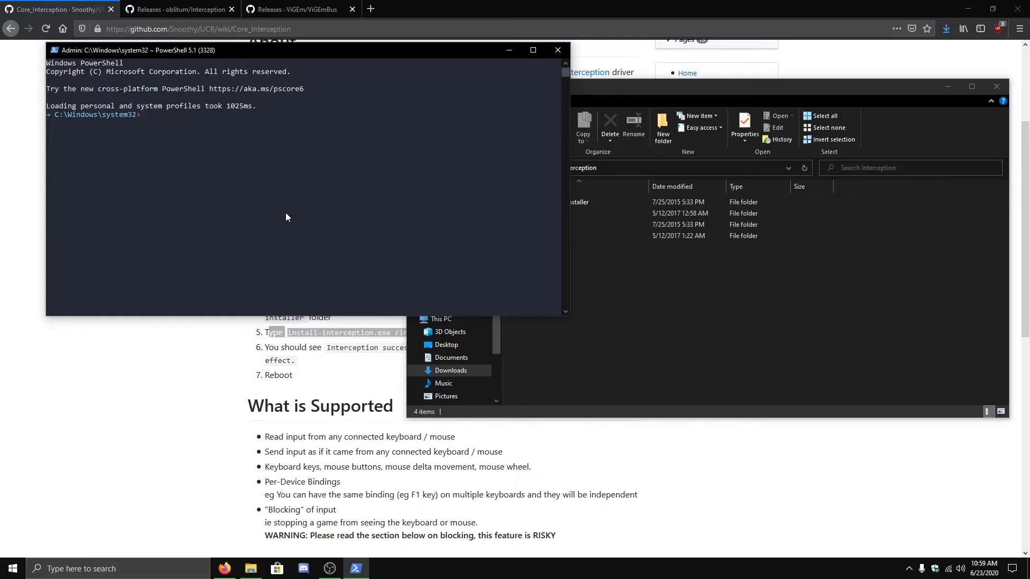
Step: Enter command line installer, copy its address as text, and switch back to PowerShell
{"action": "left_click", "coordinate": [662, 320]}
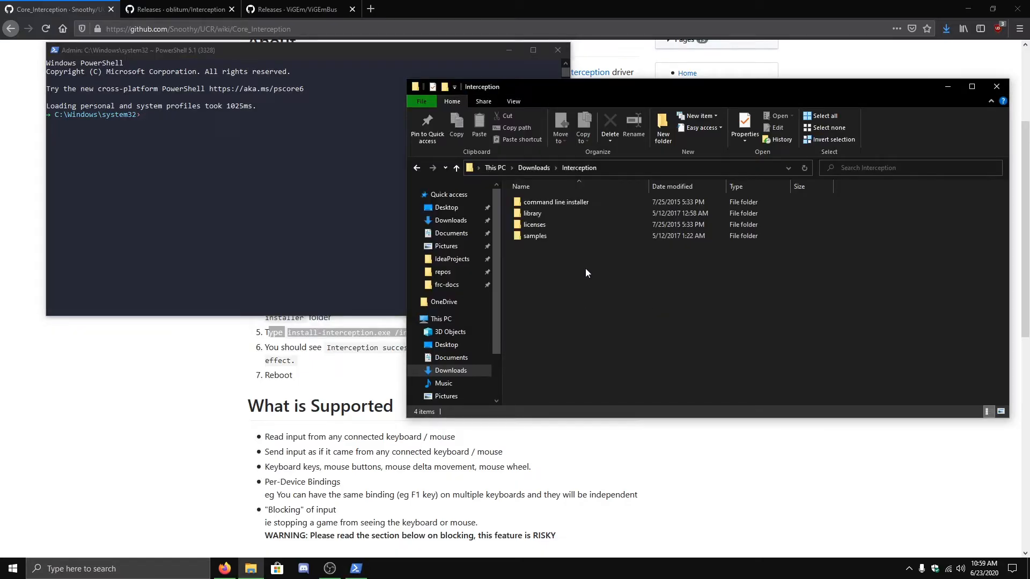
{"action": "double_click", "coordinate": [558, 201]}
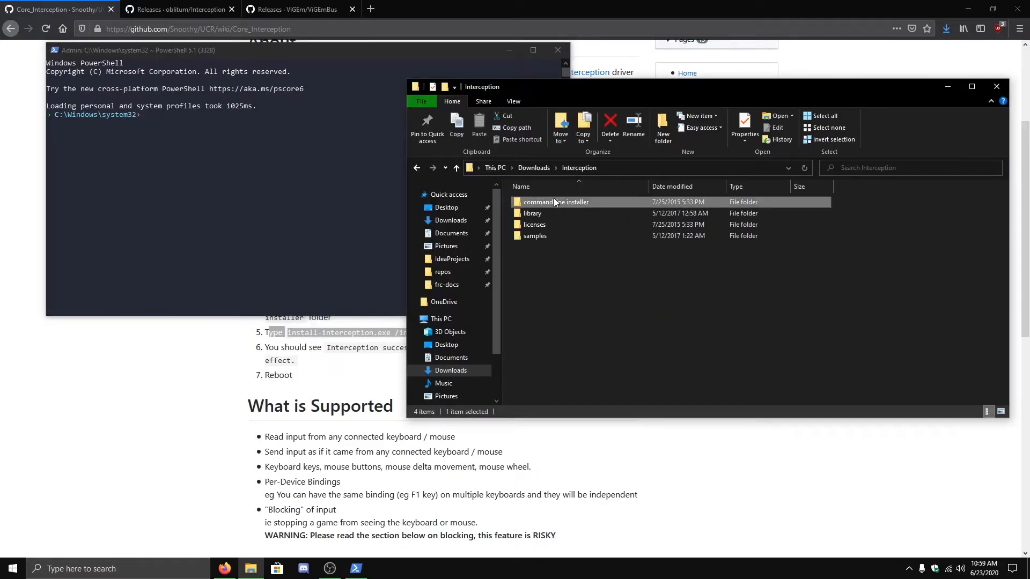
{"action": "right_click", "coordinate": [650, 171]}
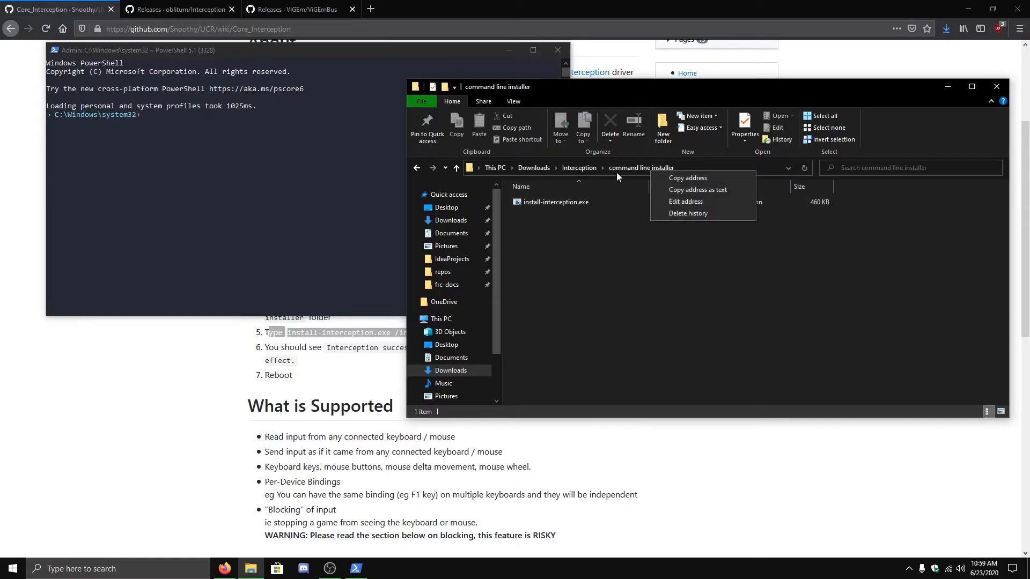
{"action": "left_click", "coordinate": [620, 171]}
{"action": "right_click", "coordinate": [629, 169]}
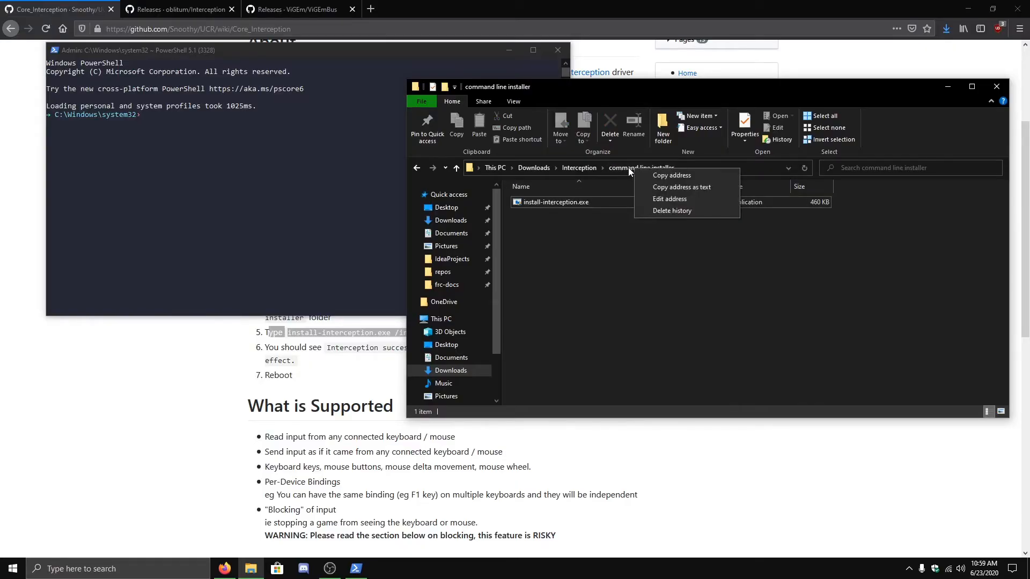
{"action": "left_click", "coordinate": [621, 169]}
{"action": "right_click", "coordinate": [633, 168]}
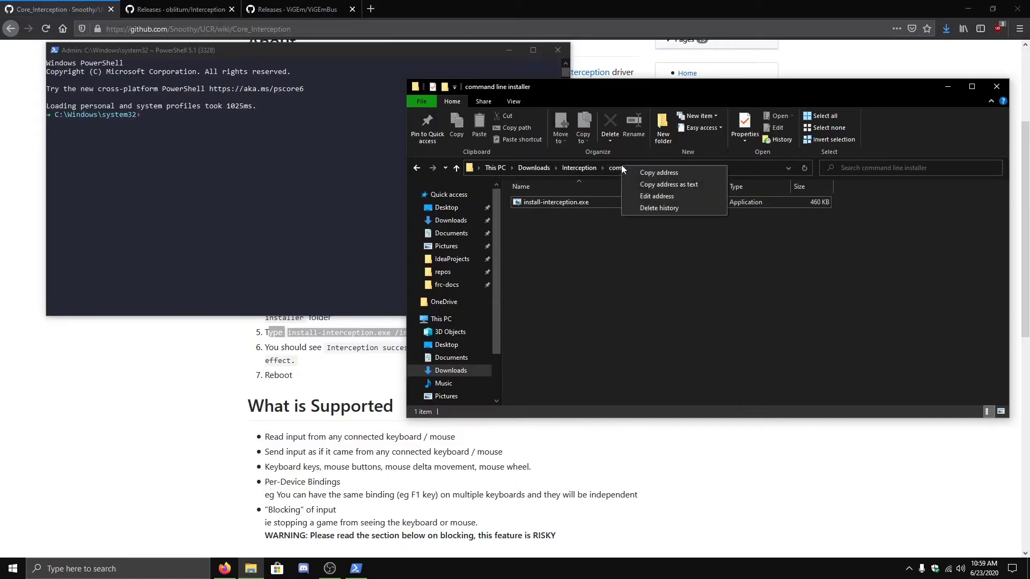
{"action": "left_click", "coordinate": [648, 182]}
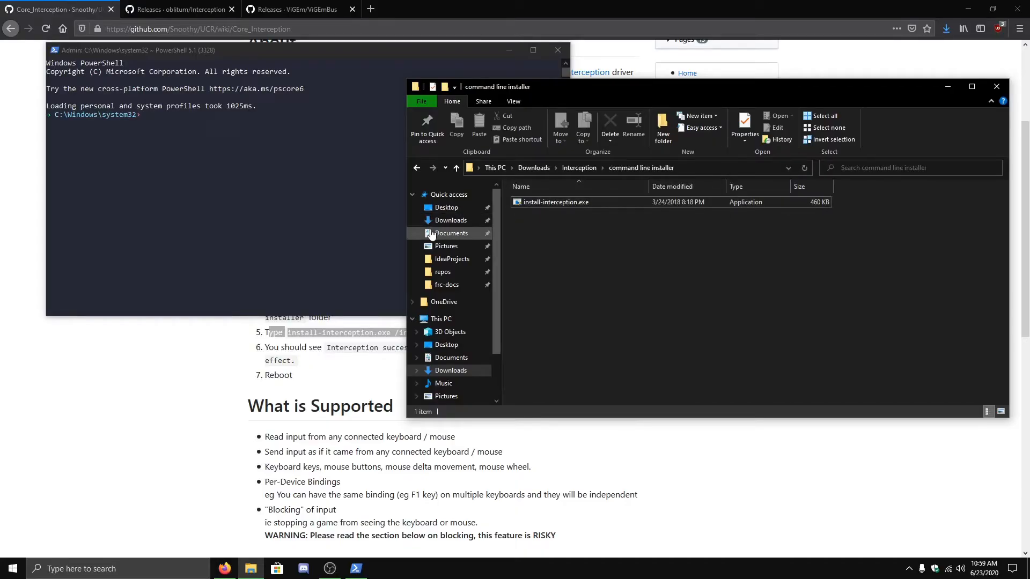
{"action": "left_click", "coordinate": [202, 213]}
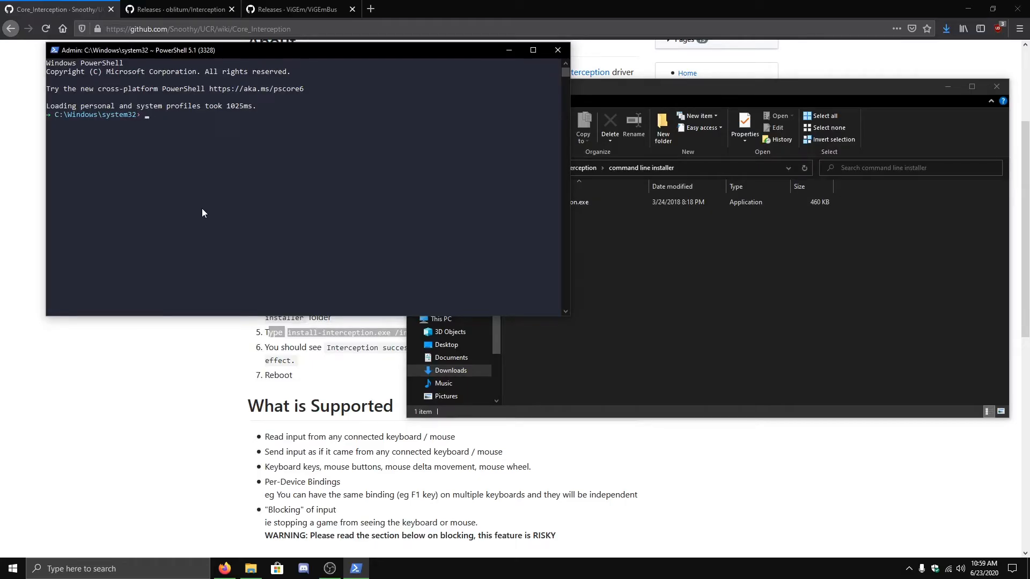
{"action": "type", "text": "cd"}
{"action": "type", "text": " \""}
Step: Change PowerShell's directory to the pasted command line installer folder path
{"action": "key", "text": "ctrl+v"}
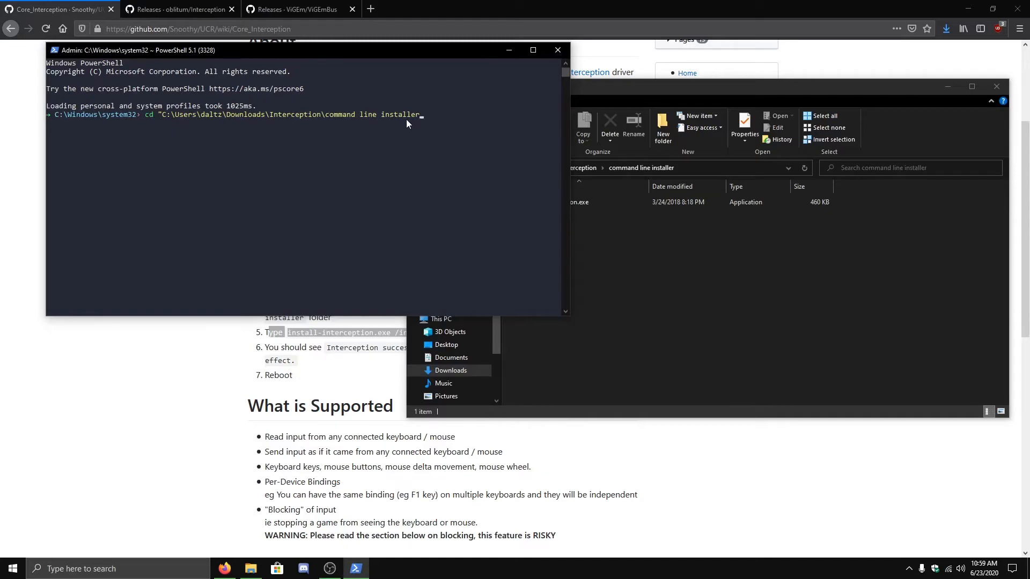
{"action": "key", "text": "Return"}
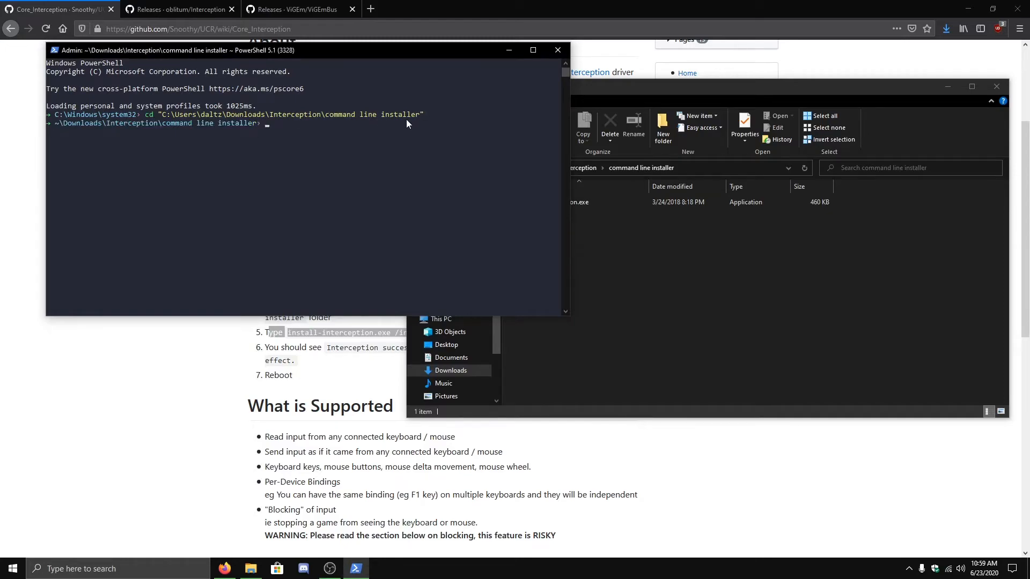
Step: Run ./install-interception.exe /install in PowerShell until it reports a successful install
{"action": "left_click", "coordinate": [595, 234]}
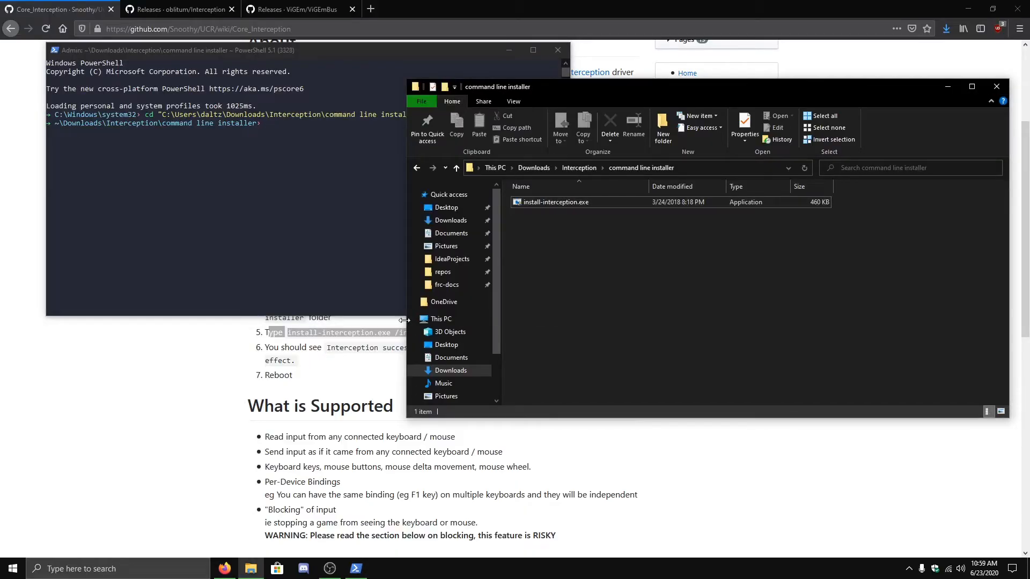
{"action": "left_click", "coordinate": [948, 86]}
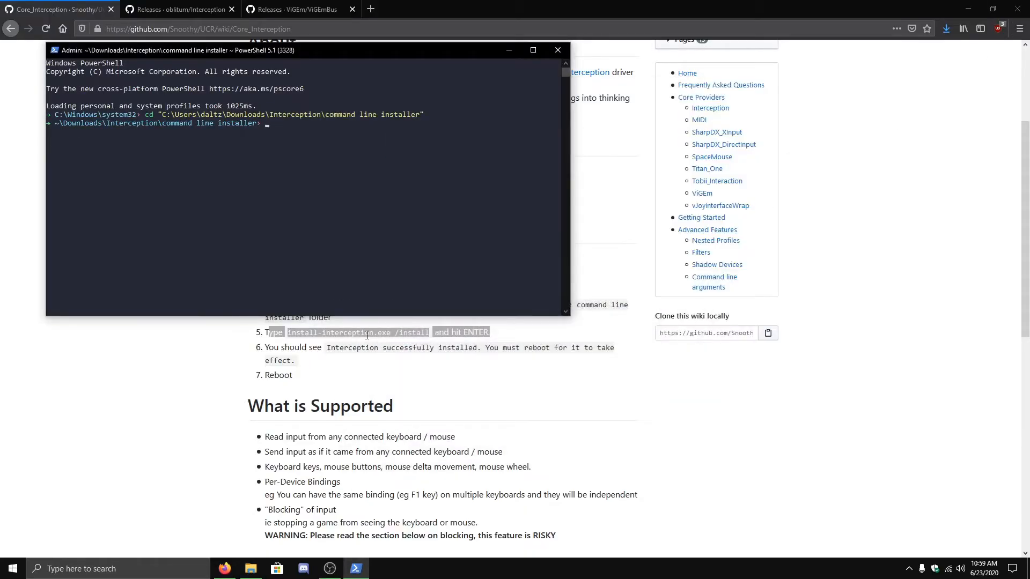
{"action": "left_click", "coordinate": [349, 243]}
{"action": "key", "text": "Escape"}
{"action": "type", "text": "install-"}
{"action": "type", "text": "interception.e"}
{"action": "type", "text": "xe /install"}
{"action": "key", "text": "Return"}
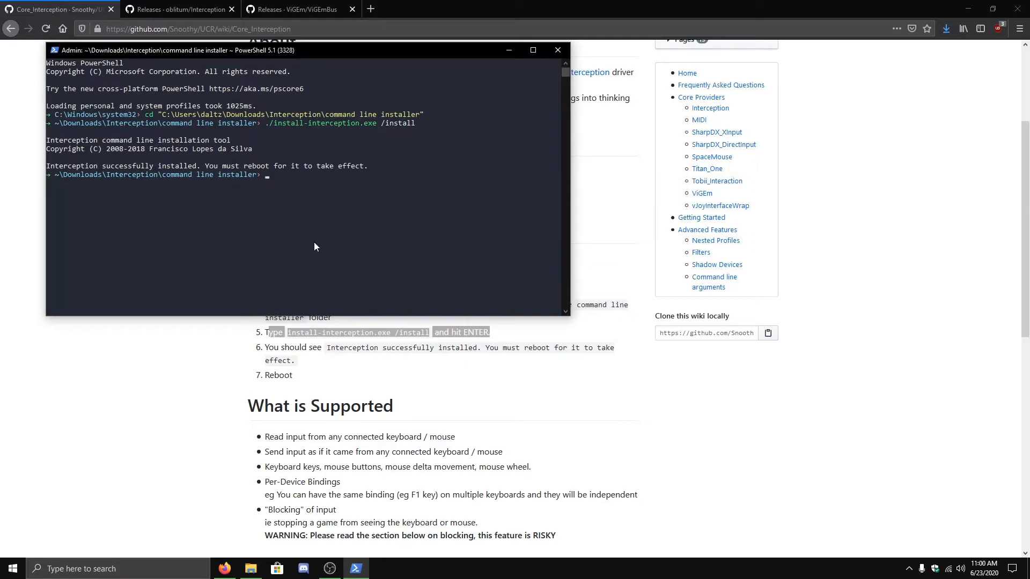
{"action": "scroll", "coordinate": [314, 241], "scroll_direction": "down", "scroll_amount": 1}
{"action": "scroll", "coordinate": [314, 240], "scroll_direction": "up", "scroll_amount": 1}
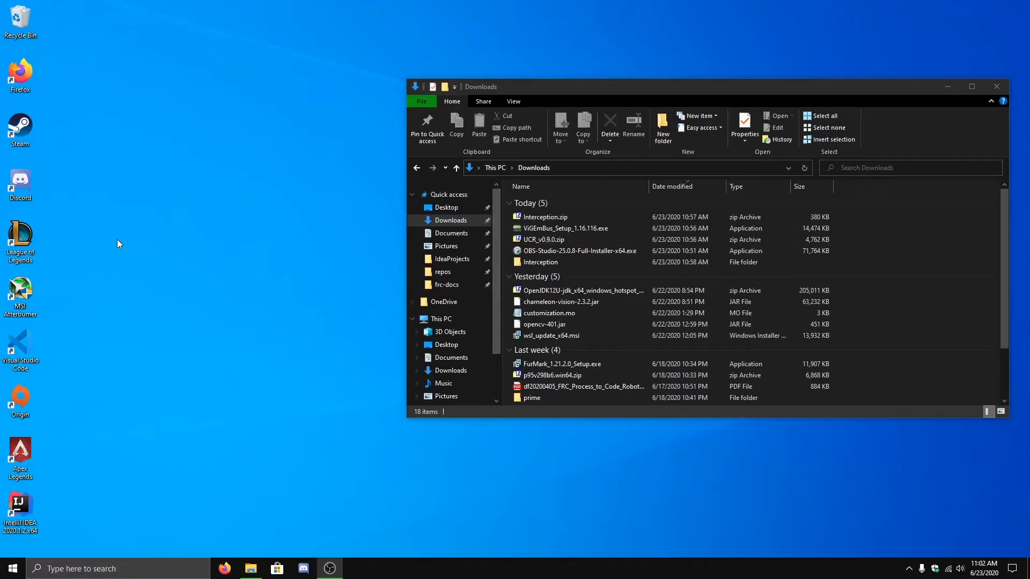
Step: Run ViGEmBus_Setup_1.16.116.exe from Downloads through its wizard to Finish
{"action": "left_click", "coordinate": [531, 230]}
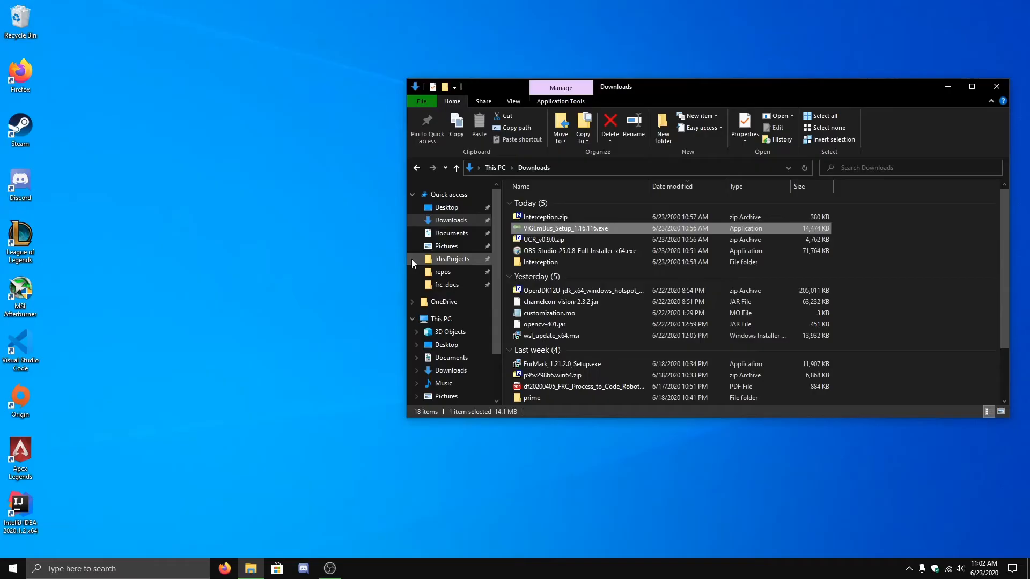
{"action": "double_click", "coordinate": [537, 228]}
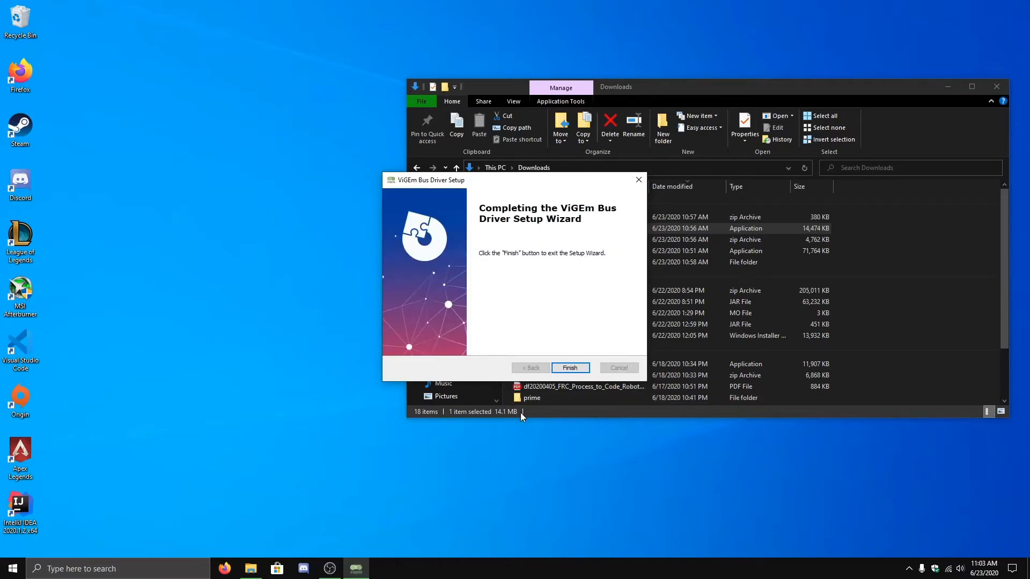
{"action": "left_click", "coordinate": [571, 367]}
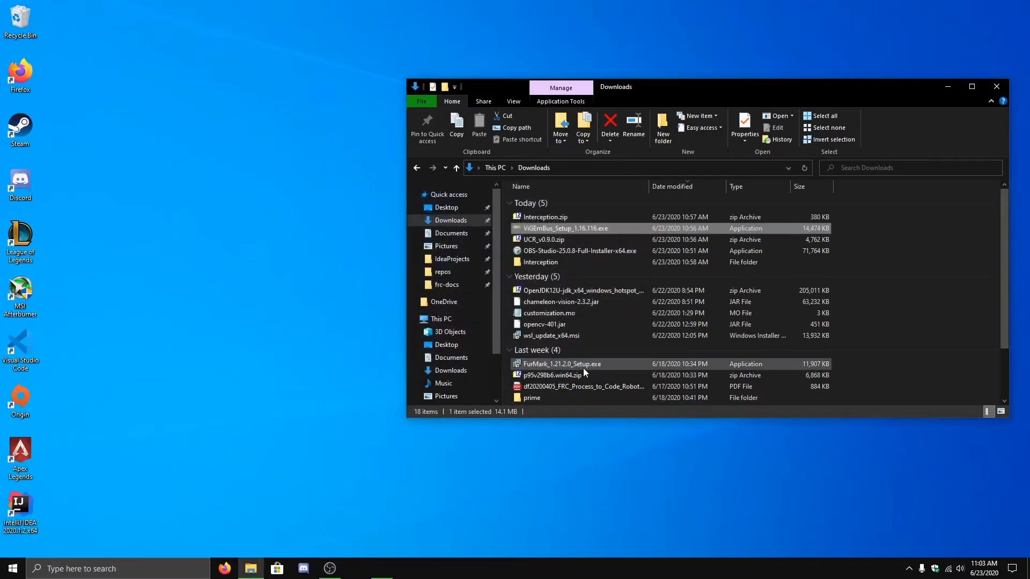
{"action": "left_click", "coordinate": [866, 230]}
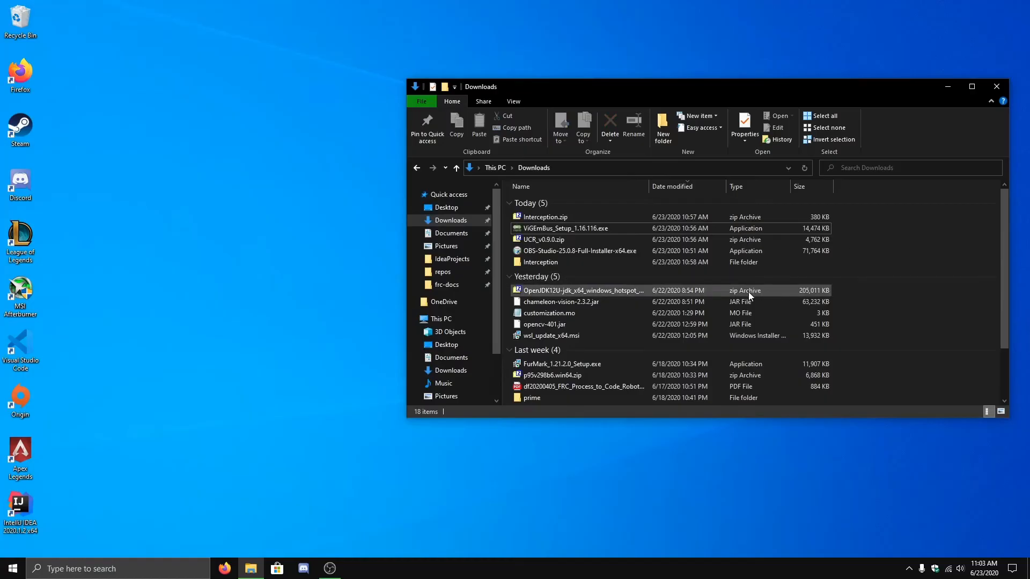
{"action": "left_click", "coordinate": [531, 214]}
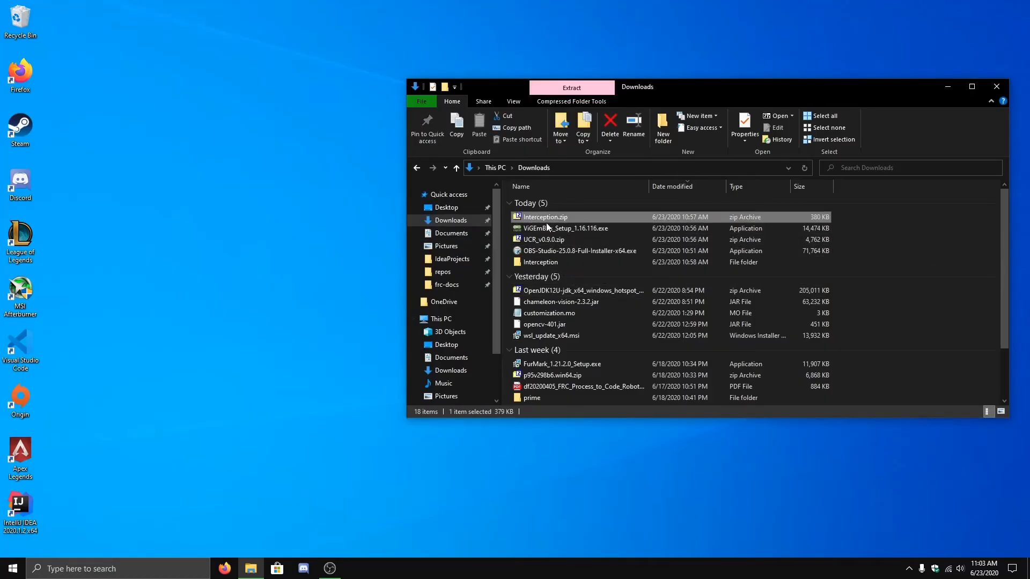
{"action": "left_click", "coordinate": [548, 227]}
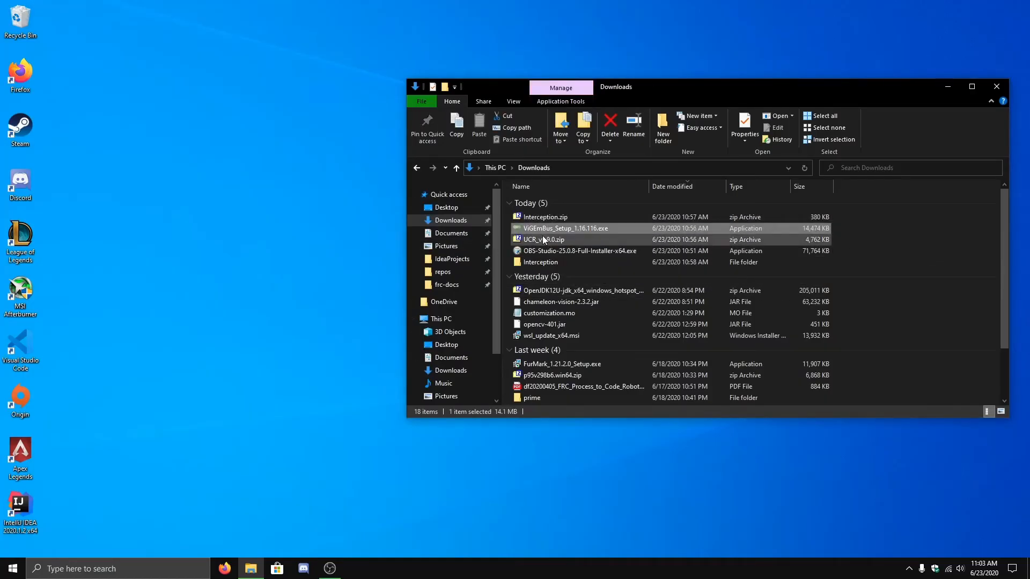
{"action": "left_click", "coordinate": [542, 240]}
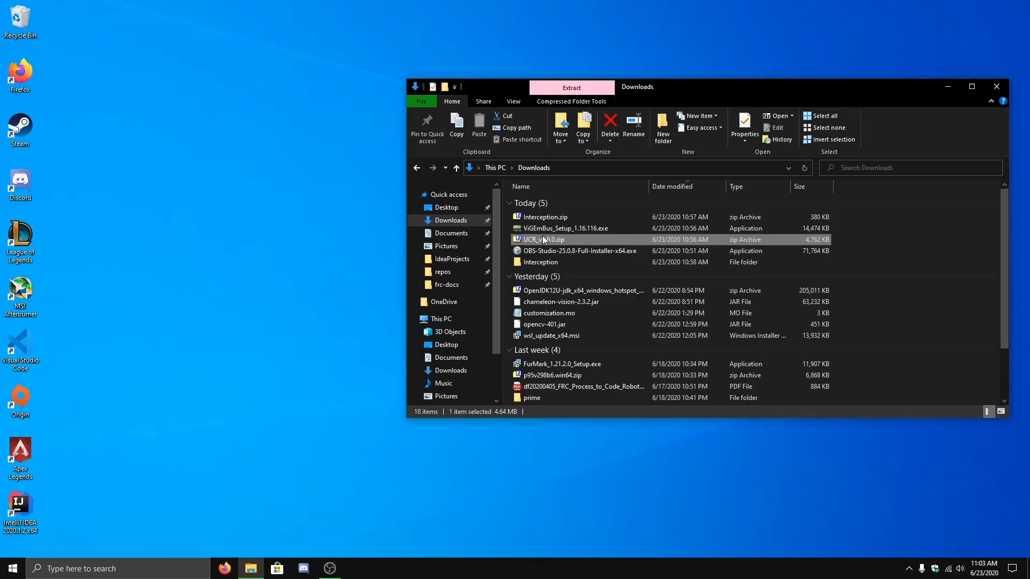
{"action": "right_click", "coordinate": [542, 236]}
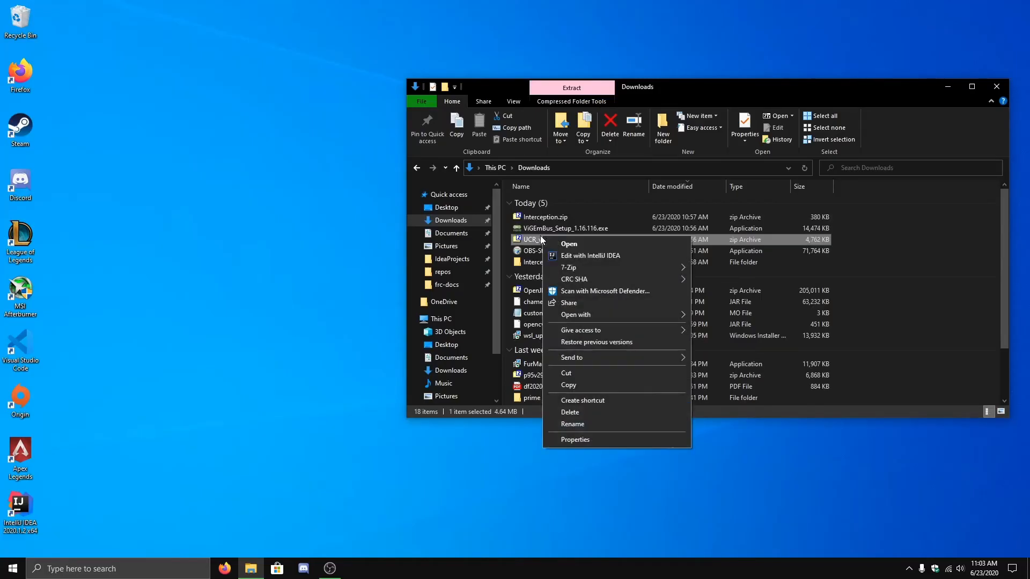
{"action": "left_click", "coordinate": [529, 239]}
{"action": "right_click", "coordinate": [528, 240]}
{"action": "left_click", "coordinate": [908, 236]}
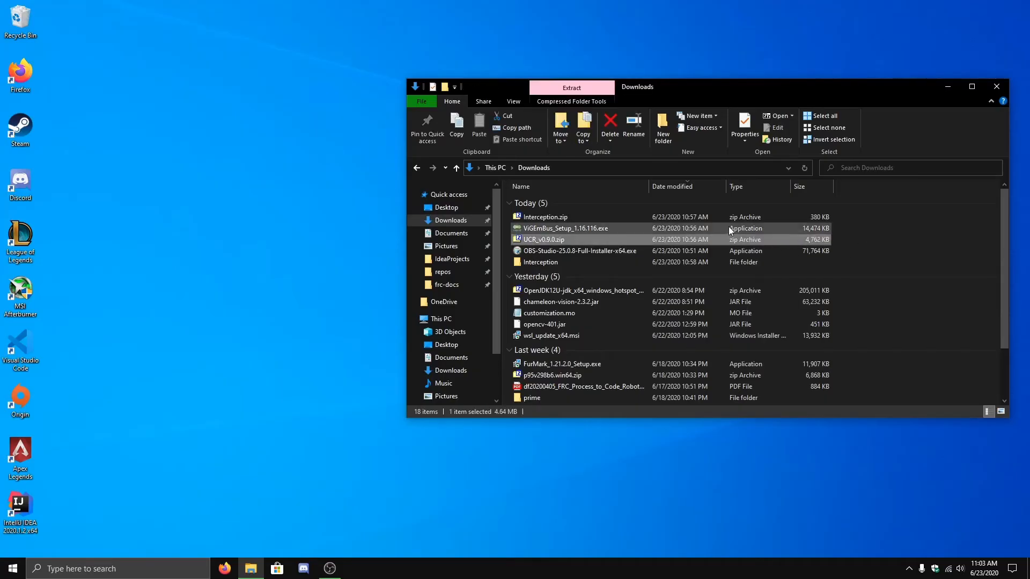
{"action": "left_click", "coordinate": [714, 215]}
{"action": "left_click", "coordinate": [674, 228]}
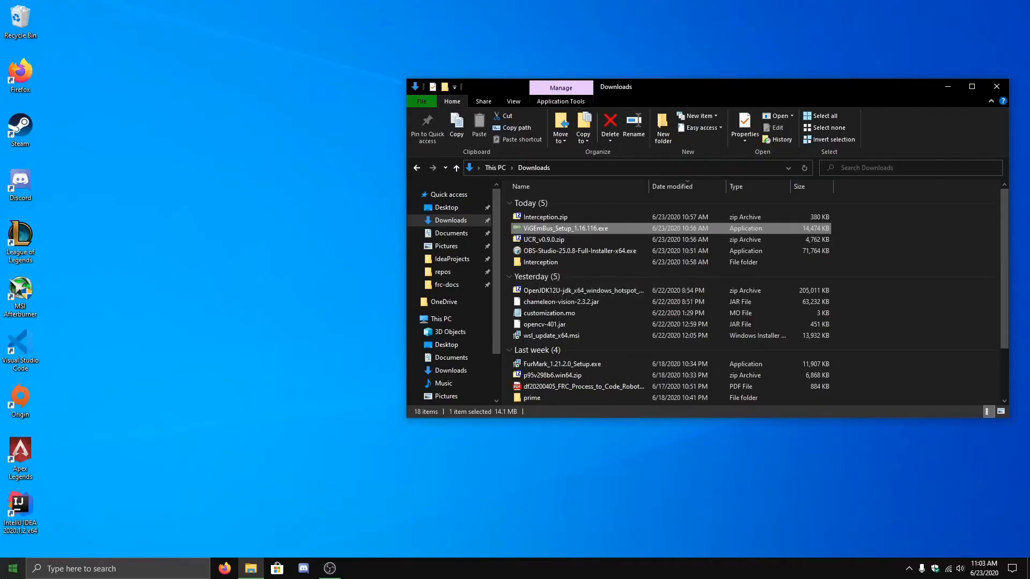
{"action": "left_click", "coordinate": [14, 569]}
{"action": "type", "text": "settings"}
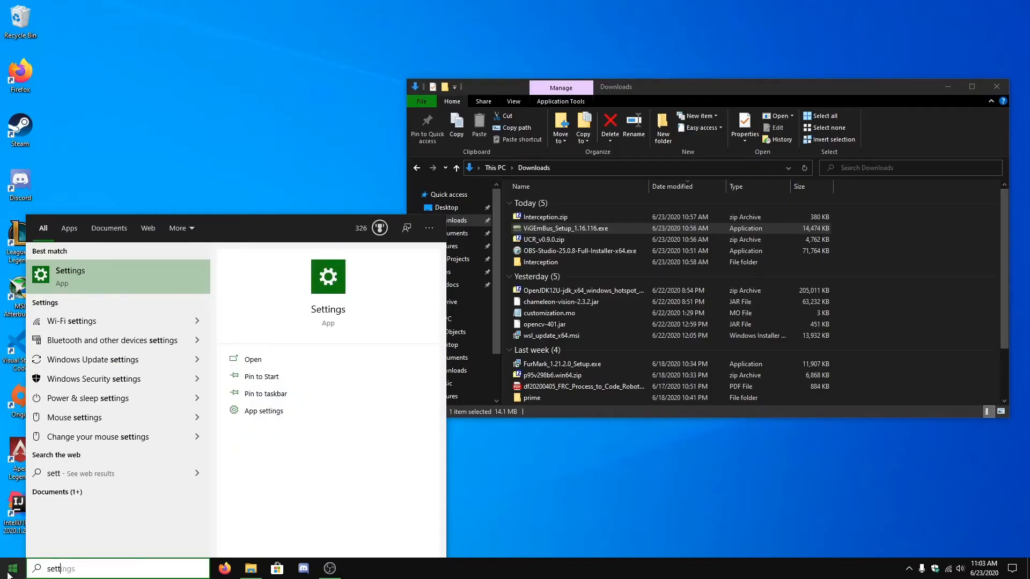
{"action": "key", "text": "Return"}
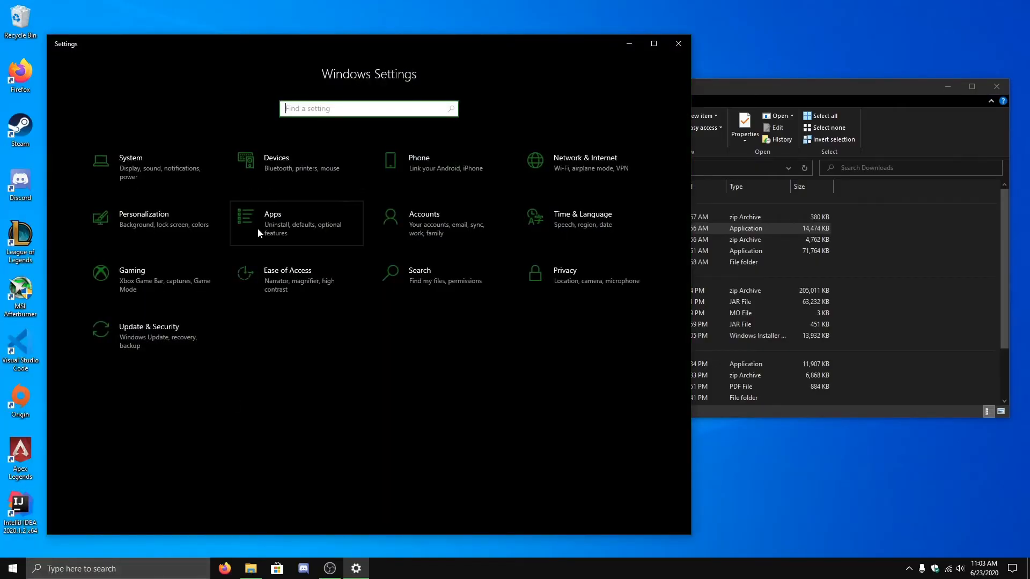
{"action": "left_click", "coordinate": [257, 229]}
{"action": "scroll", "coordinate": [283, 382], "scroll_direction": "down", "scroll_amount": 5}
{"action": "scroll", "coordinate": [285, 377], "scroll_direction": "down", "scroll_amount": 10}
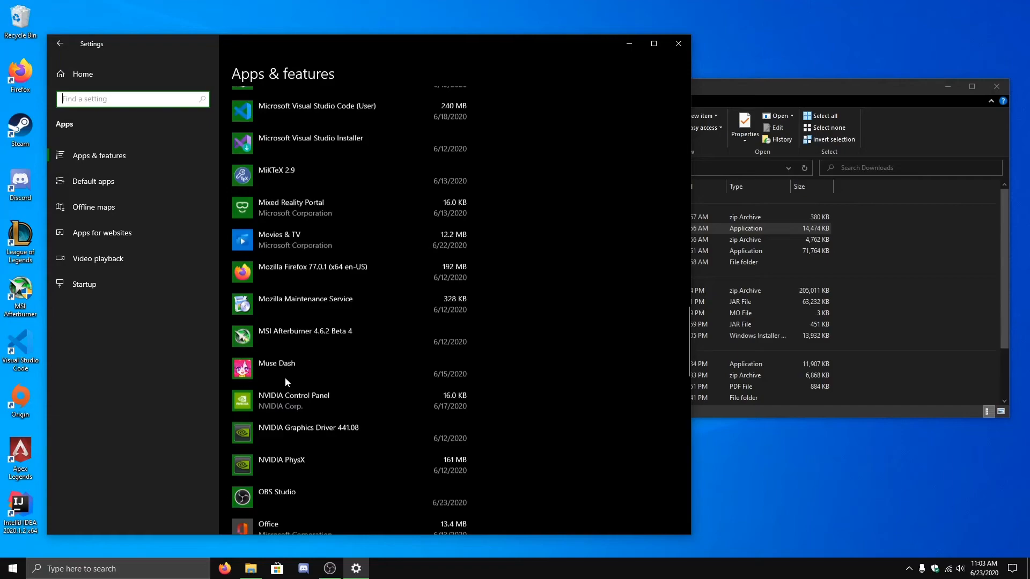
{"action": "scroll", "coordinate": [286, 377], "scroll_direction": "down", "scroll_amount": 10}
{"action": "scroll", "coordinate": [285, 378], "scroll_direction": "down", "scroll_amount": 5}
{"action": "scroll", "coordinate": [285, 377], "scroll_direction": "down", "scroll_amount": 1}
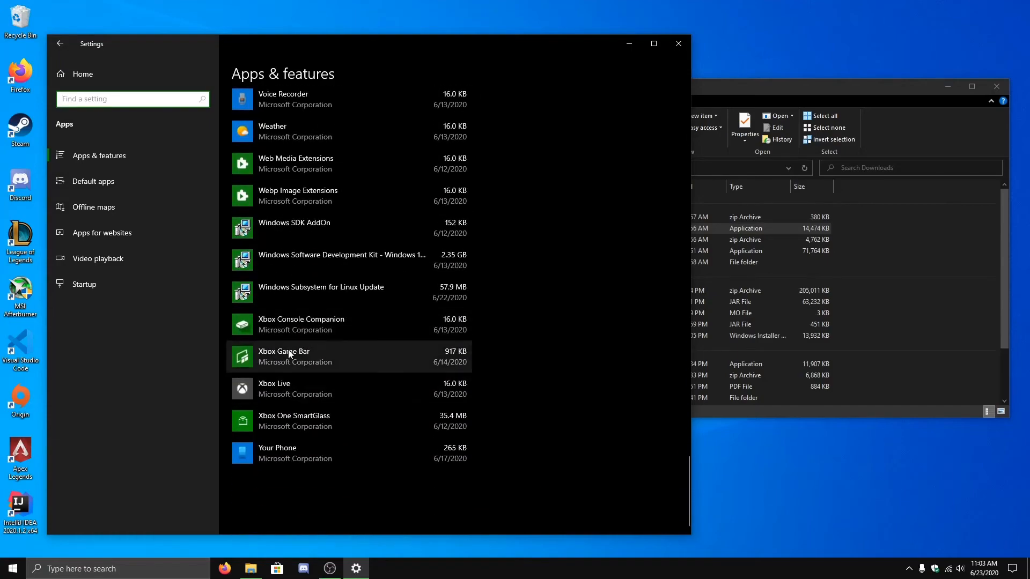
{"action": "scroll", "coordinate": [288, 350], "scroll_direction": "up", "scroll_amount": 2}
{"action": "scroll", "coordinate": [288, 351], "scroll_direction": "up", "scroll_amount": 2}
{"action": "left_click", "coordinate": [280, 255]}
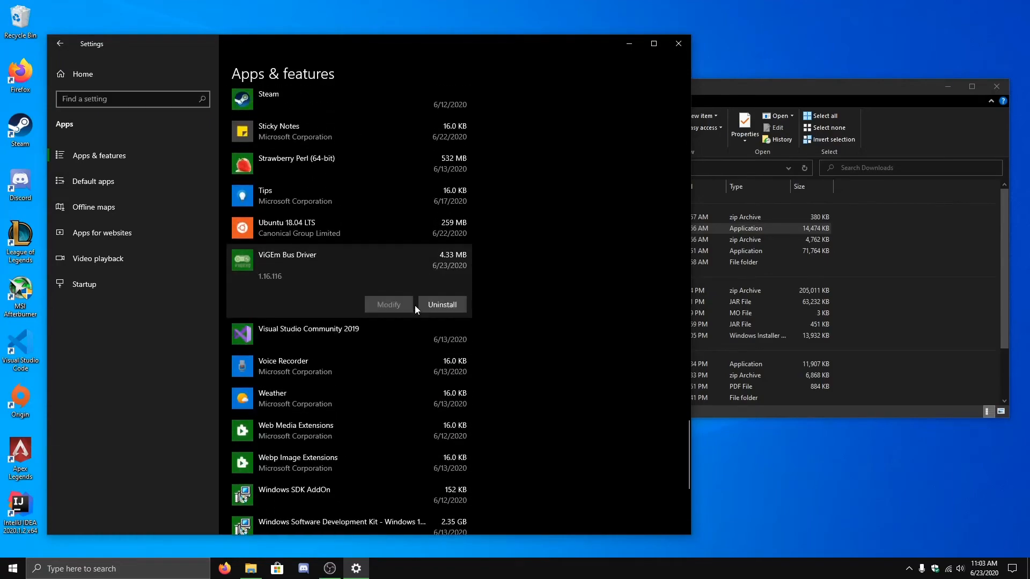
{"action": "left_click", "coordinate": [689, 49]}
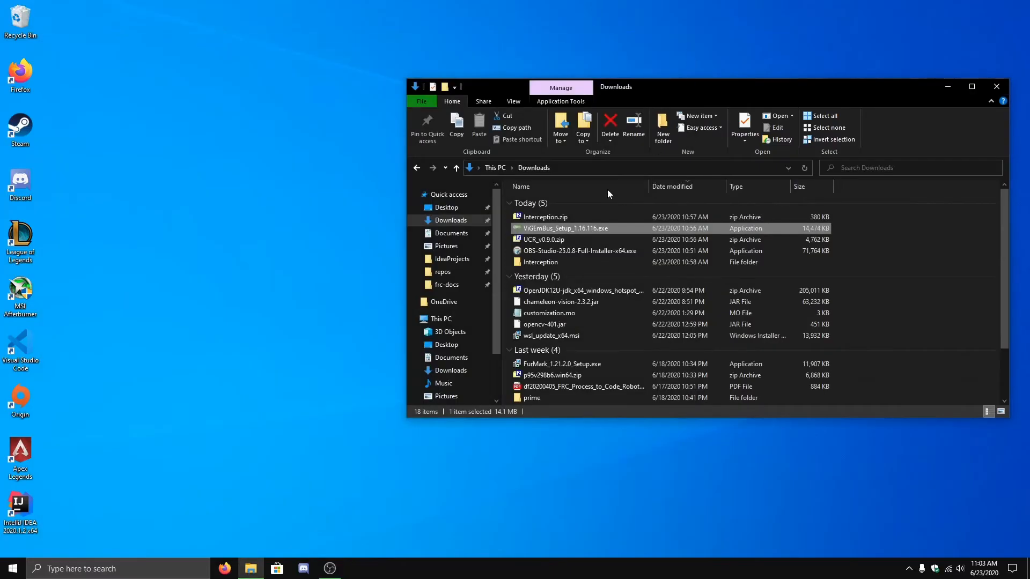
{"action": "left_click", "coordinate": [543, 219]}
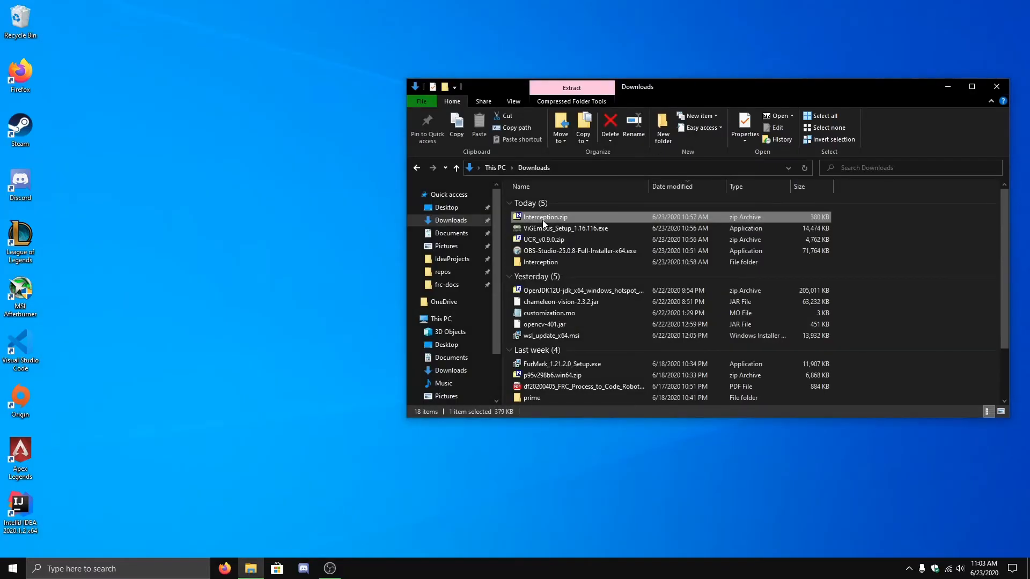
{"action": "right_click", "coordinate": [542, 220]}
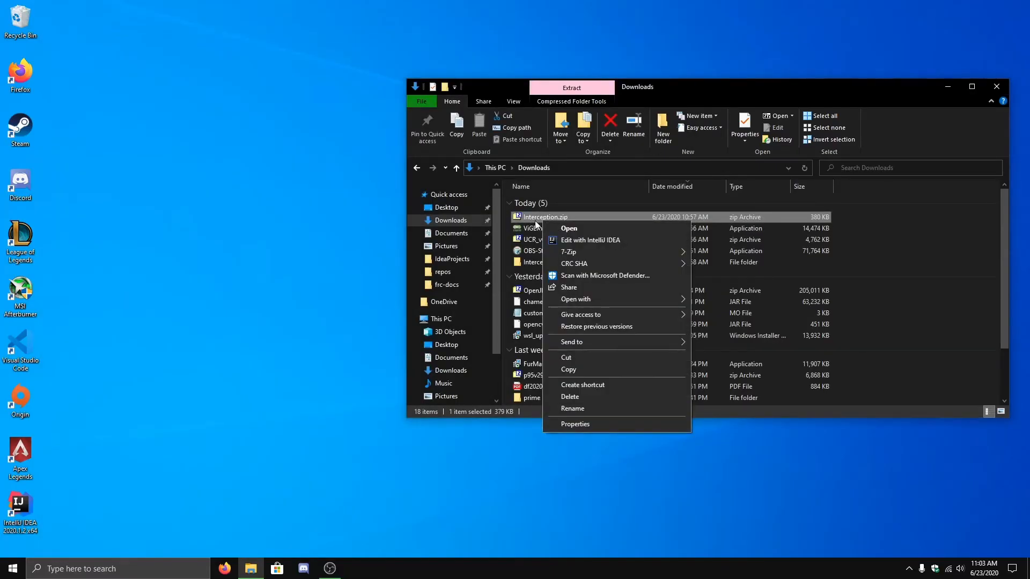
{"action": "left_click", "coordinate": [884, 229]}
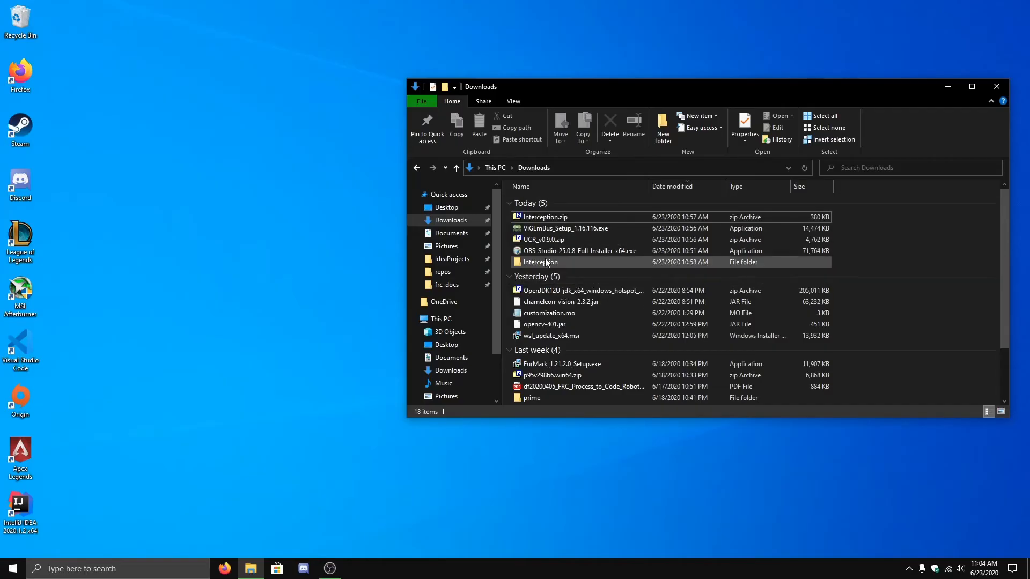
{"action": "mouse_move", "coordinate": [541, 262]}
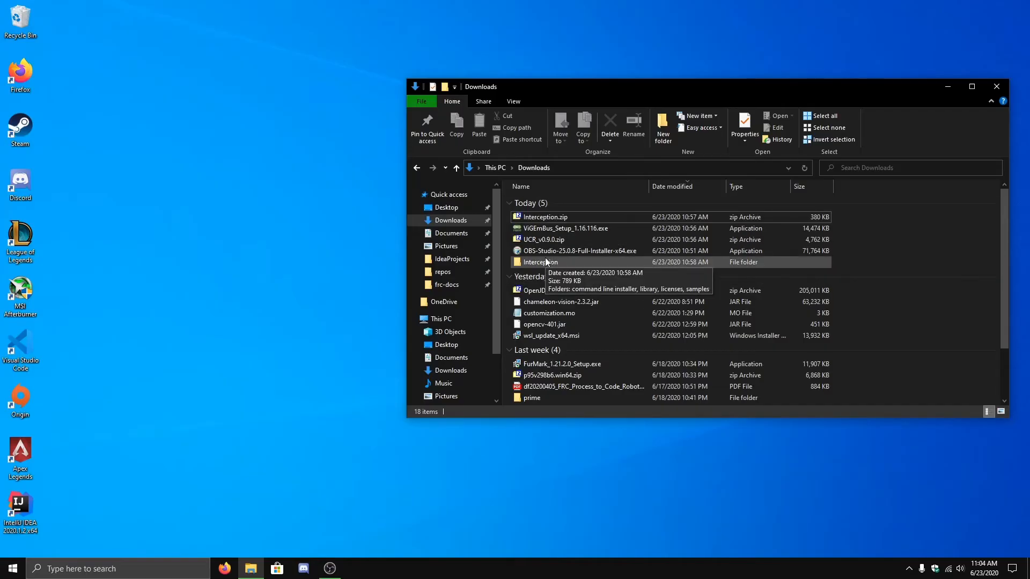
{"action": "left_click", "coordinate": [543, 251]}
{"action": "right_click", "coordinate": [536, 244]}
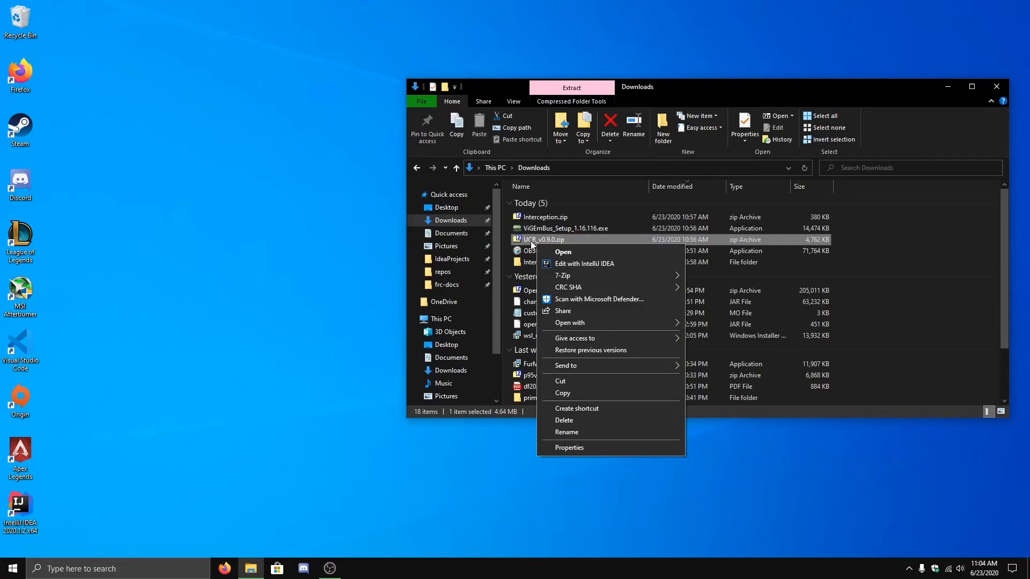
{"action": "left_click", "coordinate": [532, 243]}
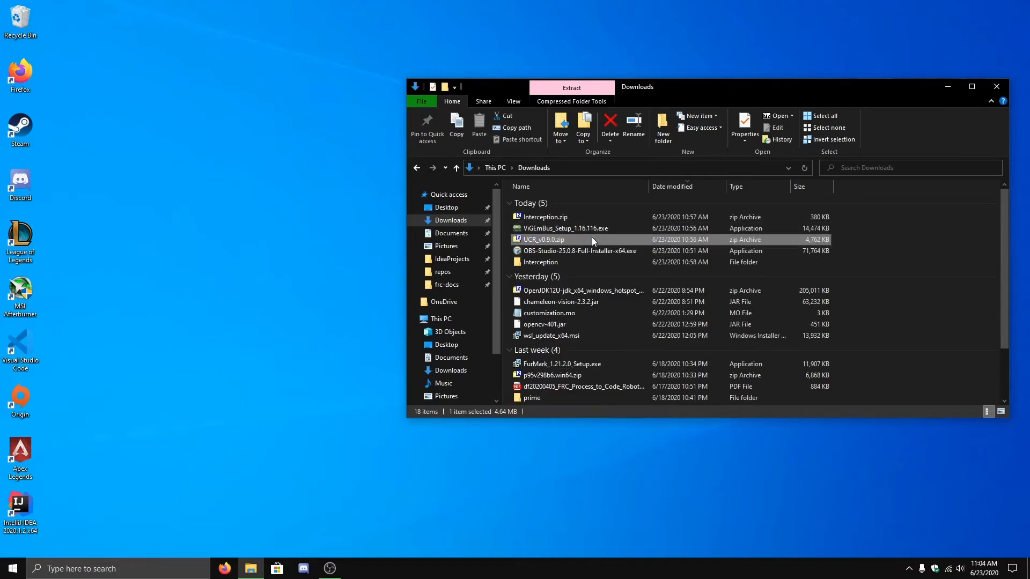
{"action": "left_click", "coordinate": [558, 220]}
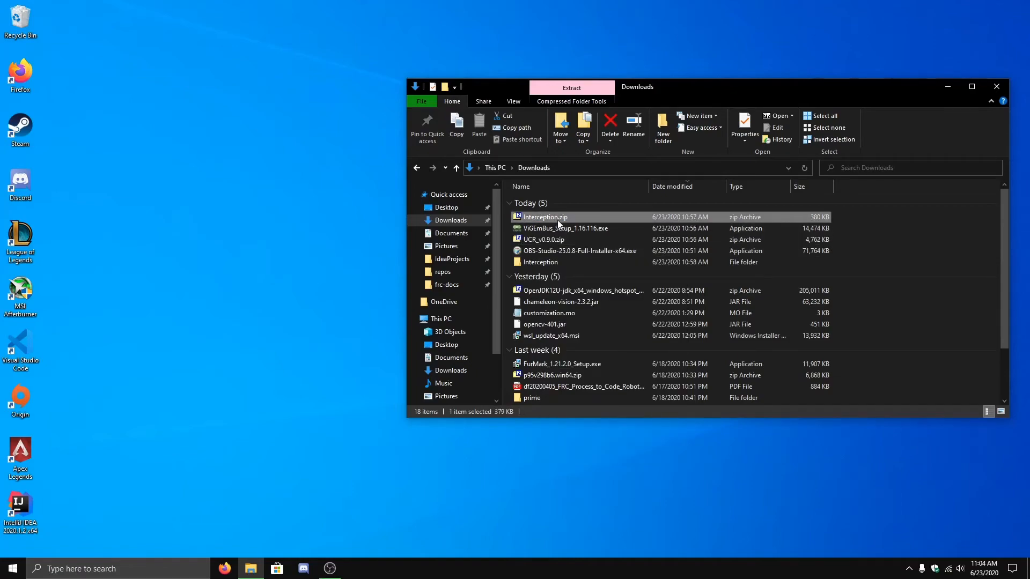
{"action": "scroll", "coordinate": [564, 245], "scroll_direction": "down", "scroll_amount": 1}
{"action": "scroll", "coordinate": [564, 244], "scroll_direction": "up", "scroll_amount": 1}
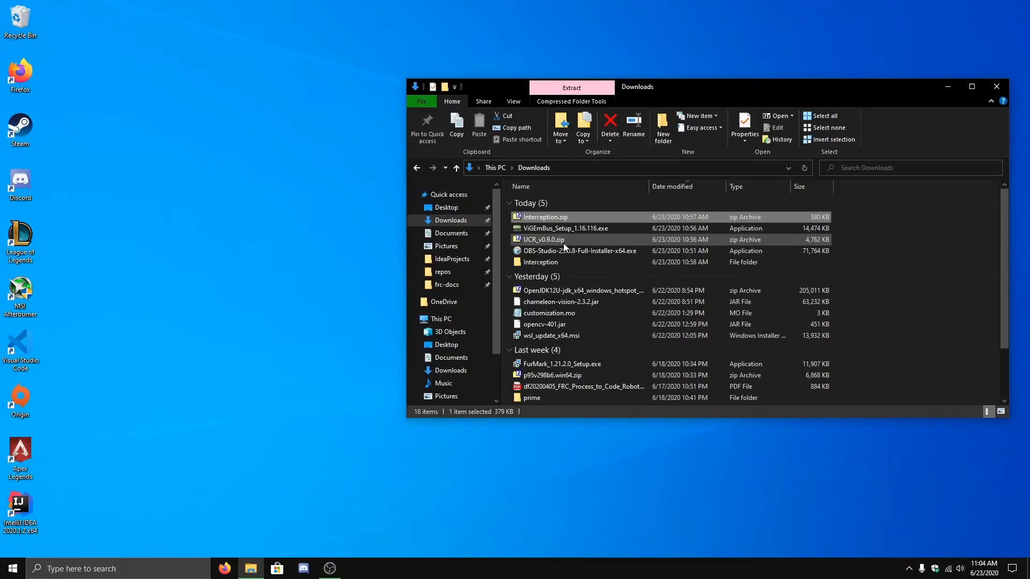
Step: Extract UCR_v0.9.0.zip with 7-Zip into its own UCR_v0.9.0 folder and enter it
{"action": "right_click", "coordinate": [566, 239]}
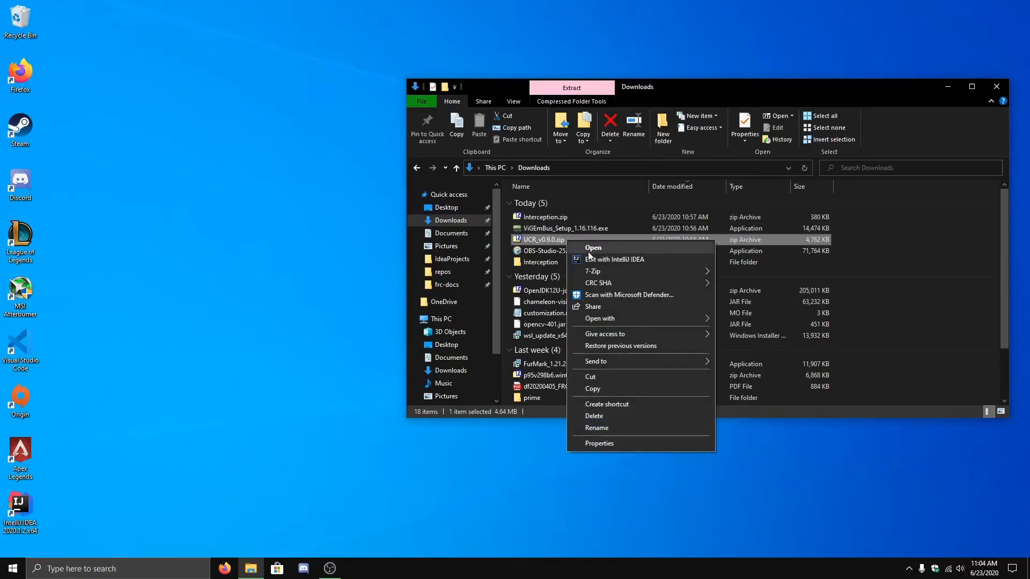
{"action": "right_click", "coordinate": [534, 236]}
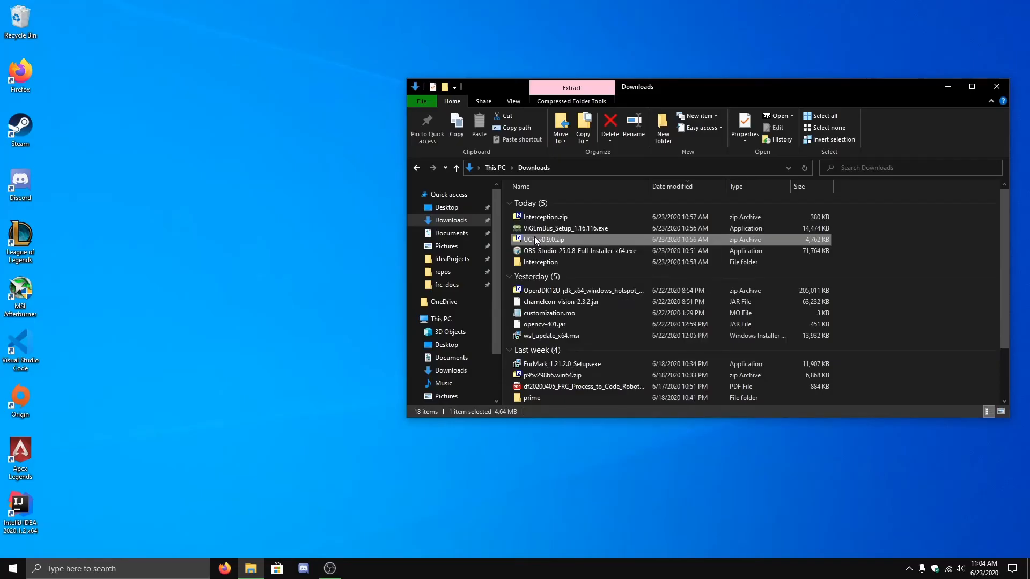
{"action": "mouse_move", "coordinate": [561, 270]}
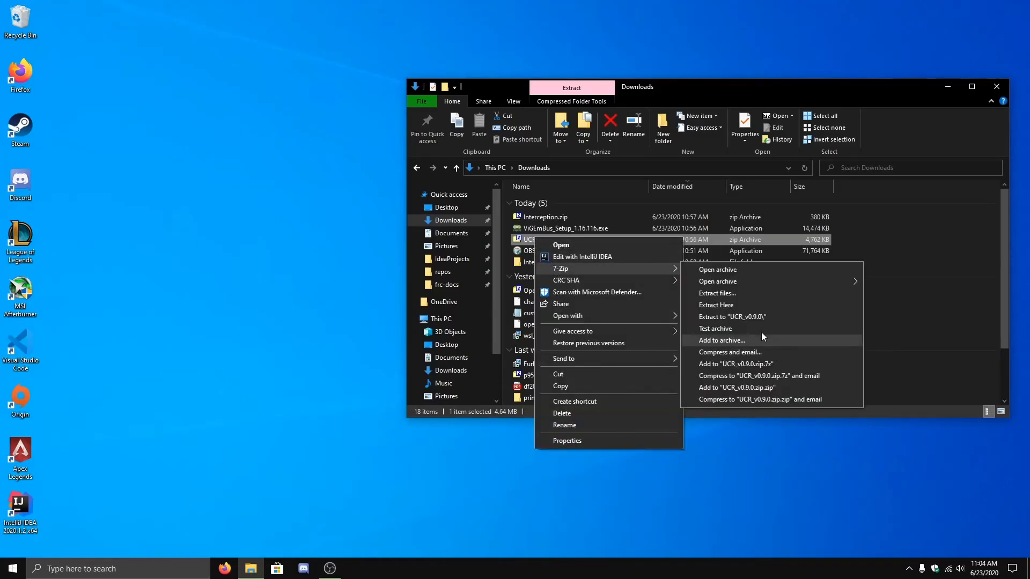
{"action": "left_click", "coordinate": [741, 319]}
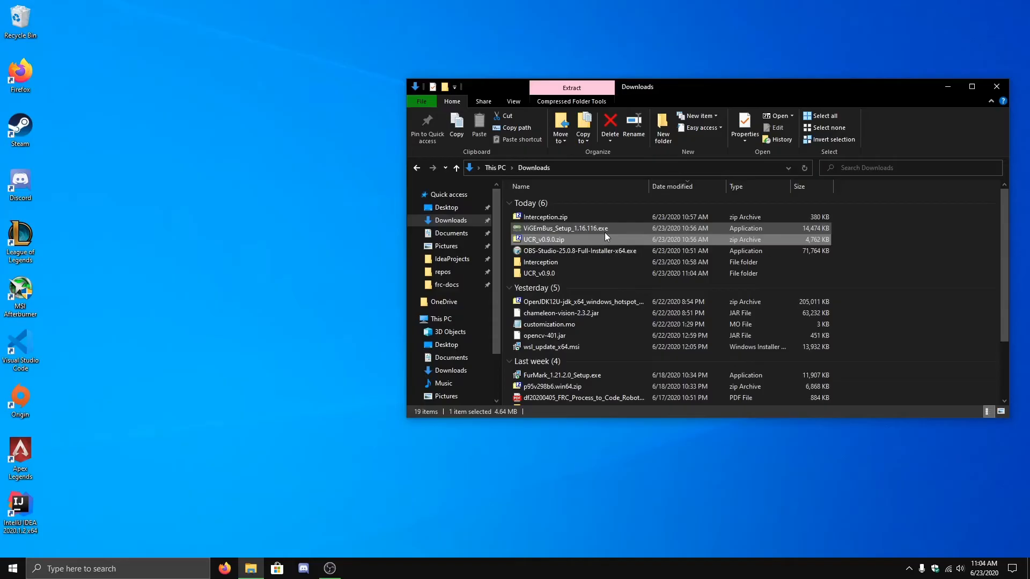
{"action": "double_click", "coordinate": [530, 274]}
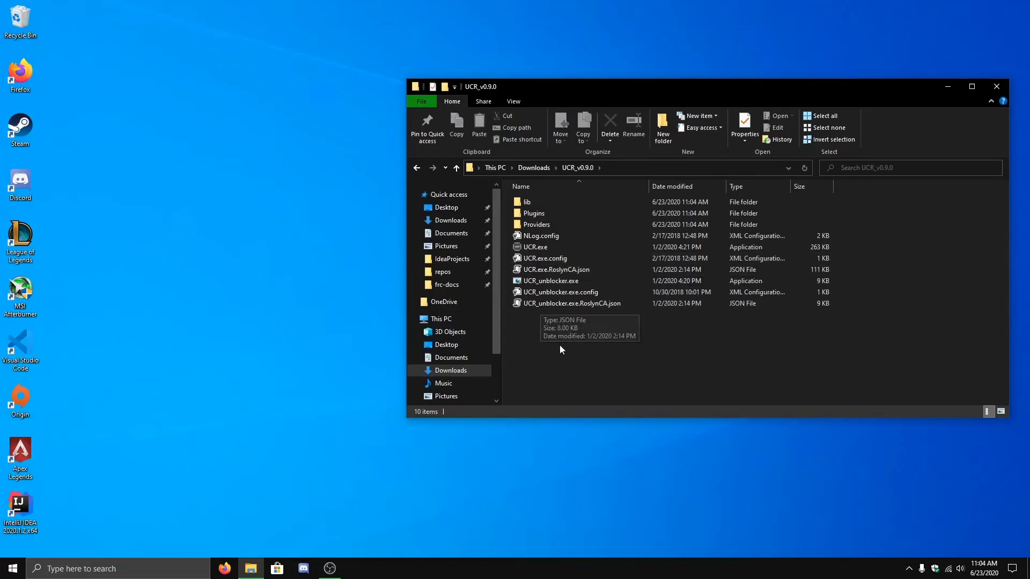
Step: Revisit the UCR_v0.9.0 folder, passing over UCR_unblocker.exe, and launch UCR.exe
{"action": "left_click", "coordinate": [534, 167]}
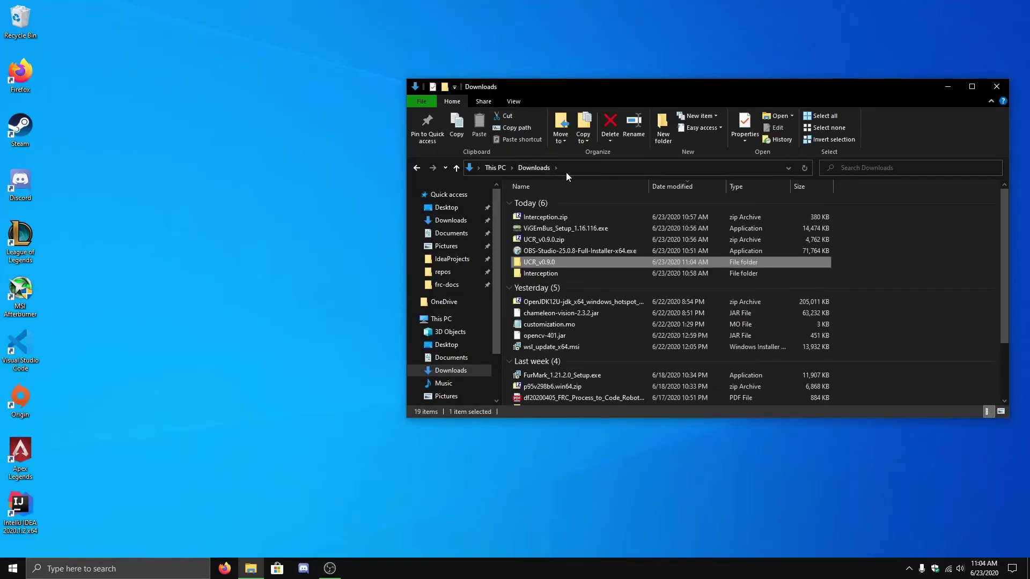
{"action": "double_click", "coordinate": [541, 259]}
{"action": "left_click", "coordinate": [550, 281]}
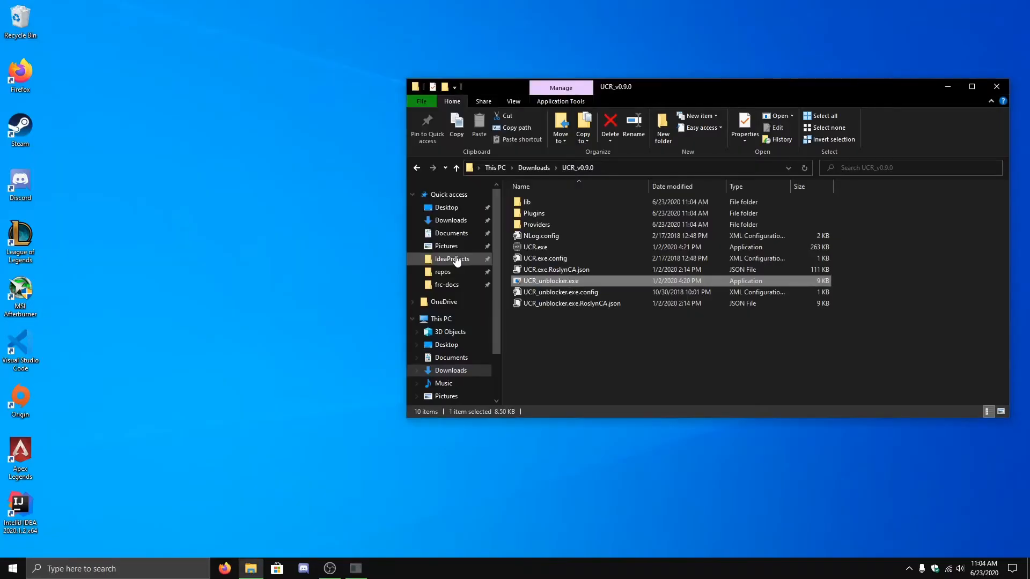
{"action": "left_click", "coordinate": [540, 171]}
{"action": "double_click", "coordinate": [552, 264]}
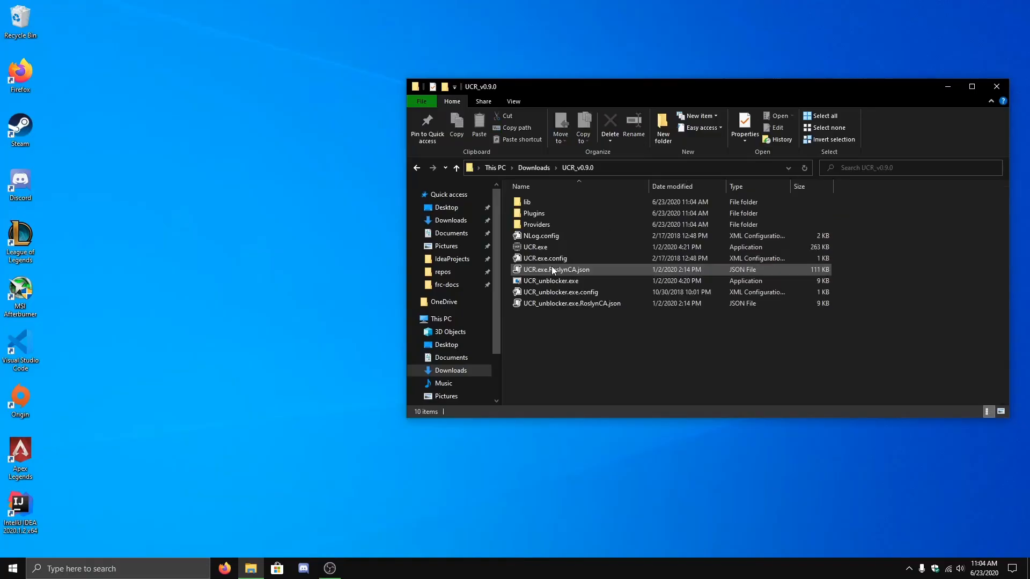
{"action": "double_click", "coordinate": [557, 248]}
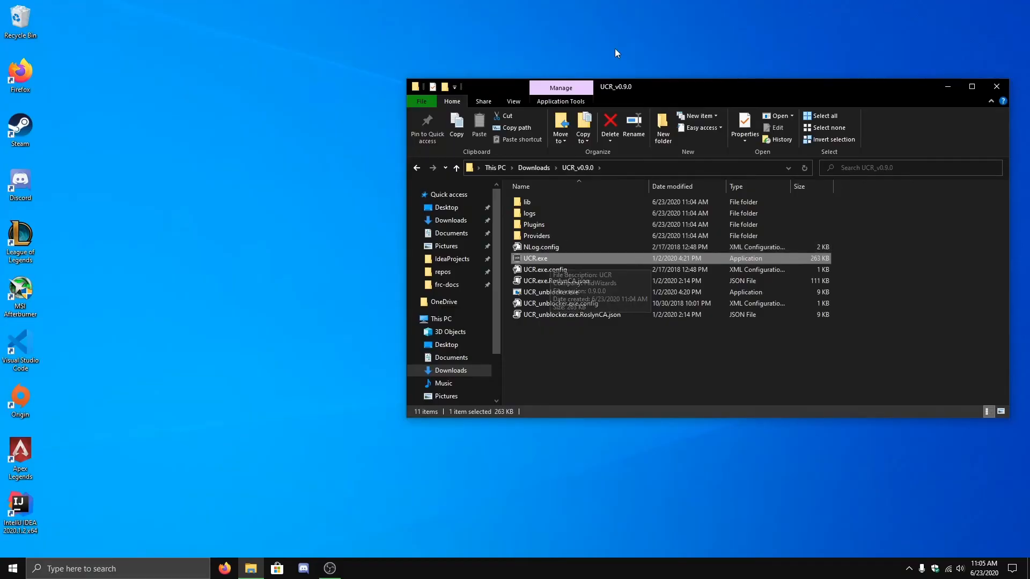
Step: Drag the Explorer window aside so the remapper's Create profile form is visible
{"action": "left_click_drag", "start_coordinate": [621, 90], "coordinate": [535, 96]}
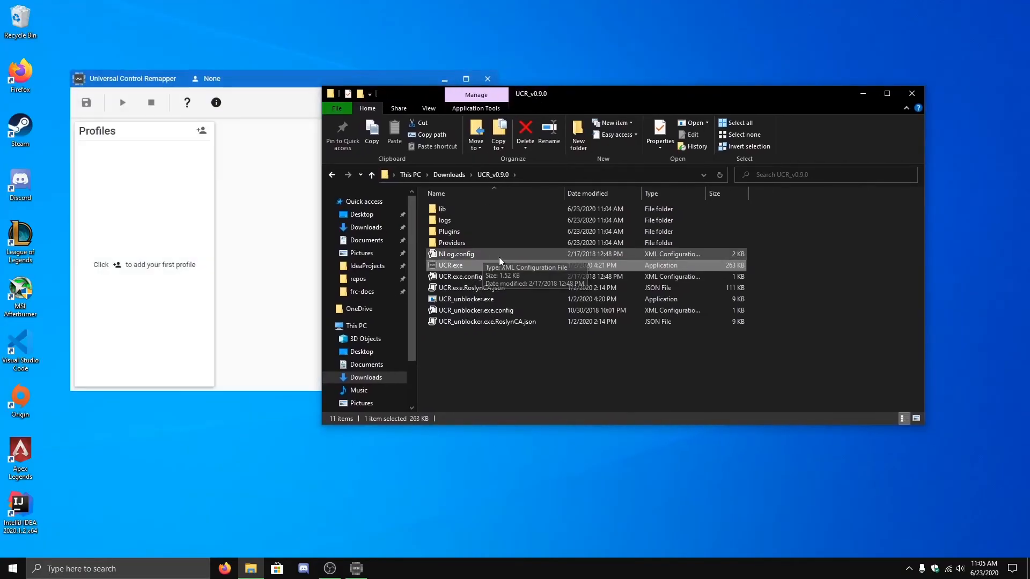
{"action": "left_click_drag", "start_coordinate": [722, 98], "coordinate": [788, 88]}
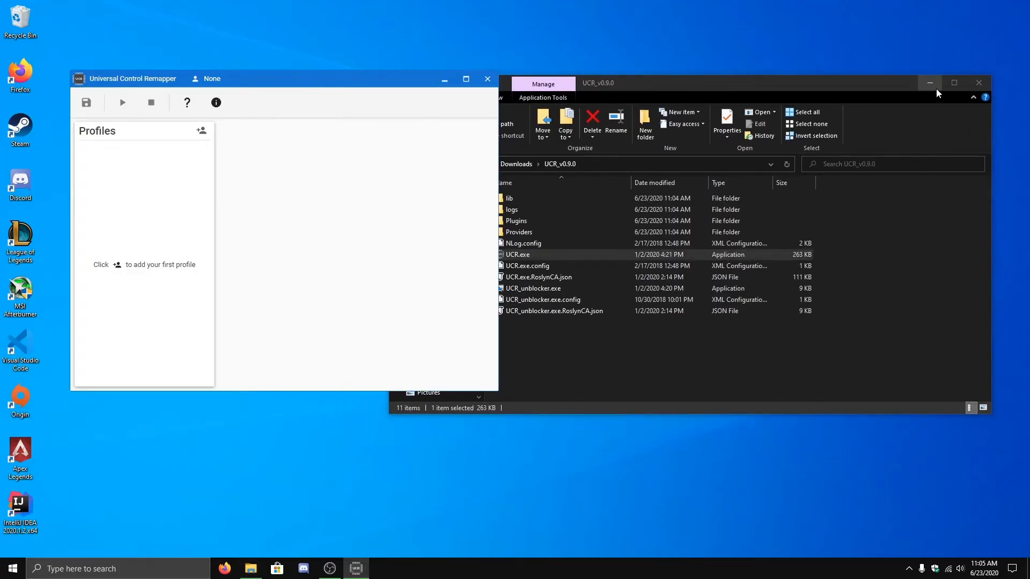
Step: Start profile Num2ToJoyDown with Logitech G213 keyboard input and ViGEm Xbox 360 Controller 1 output
{"action": "left_click", "coordinate": [198, 132]}
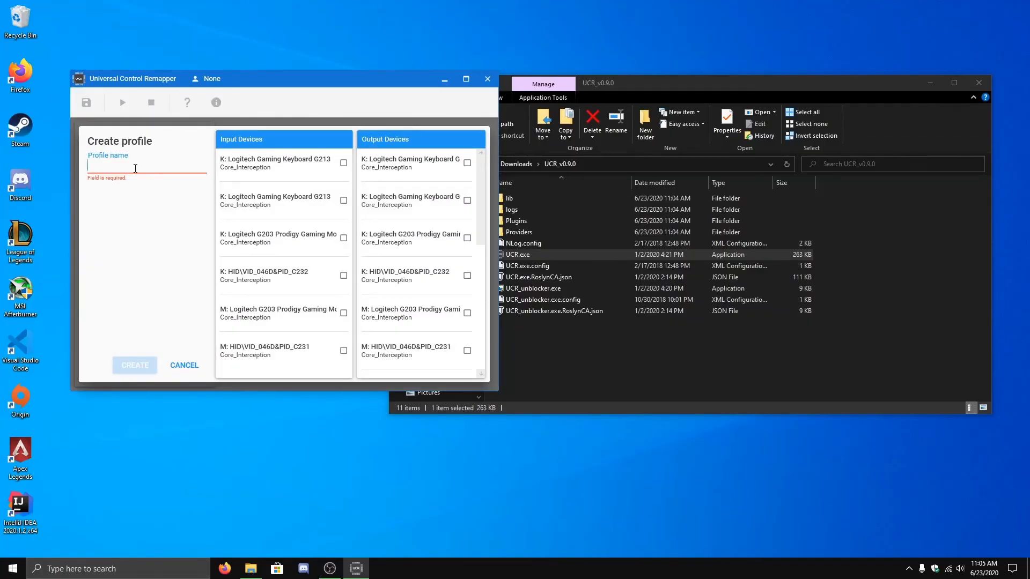
{"action": "type", "text": "N"}
{"action": "type", "text": "um2ToJoy"}
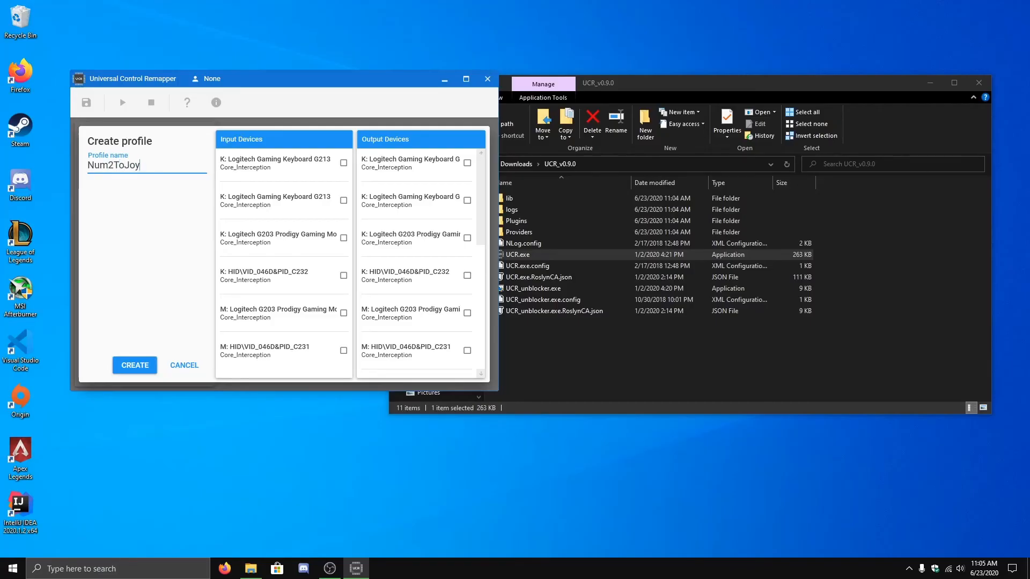
{"action": "type", "text": "Down"}
{"action": "left_click", "coordinate": [343, 163]}
{"action": "scroll", "coordinate": [428, 168], "scroll_direction": "down", "scroll_amount": 1}
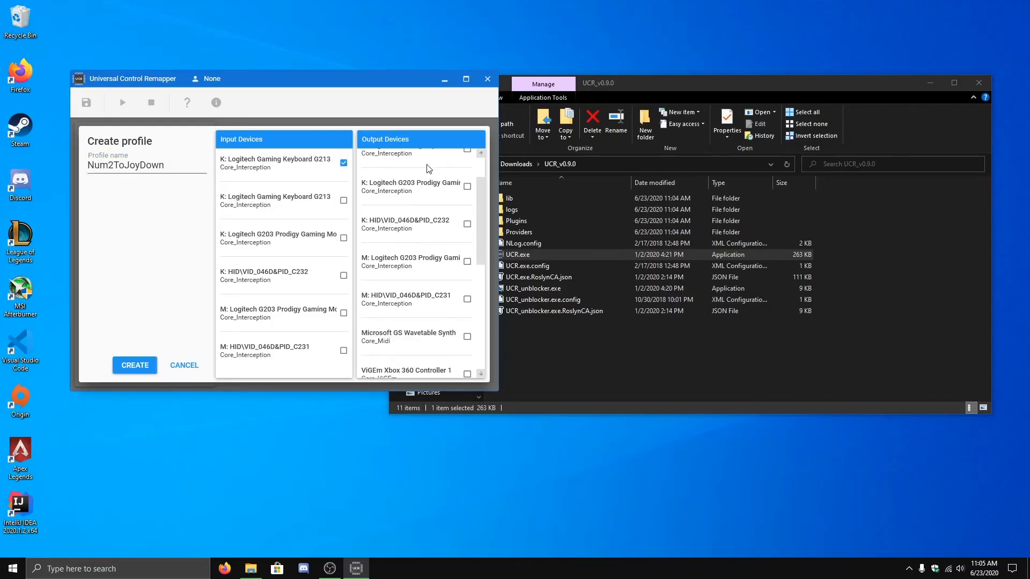
{"action": "scroll", "coordinate": [428, 168], "scroll_direction": "down", "scroll_amount": 3}
{"action": "scroll", "coordinate": [437, 169], "scroll_direction": "down", "scroll_amount": 2}
{"action": "scroll", "coordinate": [447, 233], "scroll_direction": "up", "scroll_amount": 2}
{"action": "scroll", "coordinate": [449, 259], "scroll_direction": "up", "scroll_amount": 1}
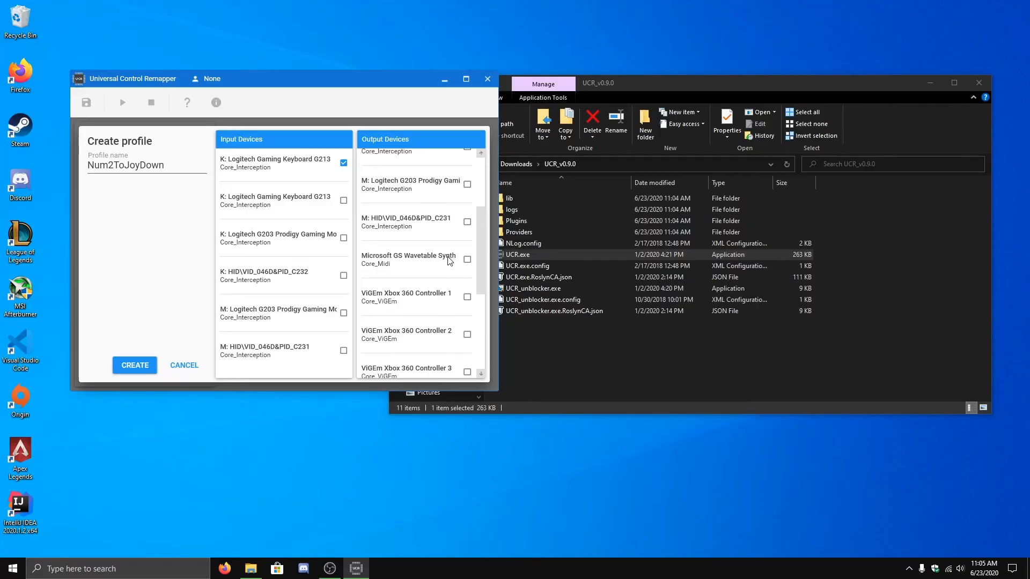
{"action": "left_click", "coordinate": [466, 297]}
{"action": "scroll", "coordinate": [450, 371], "scroll_direction": "down", "scroll_amount": 1}
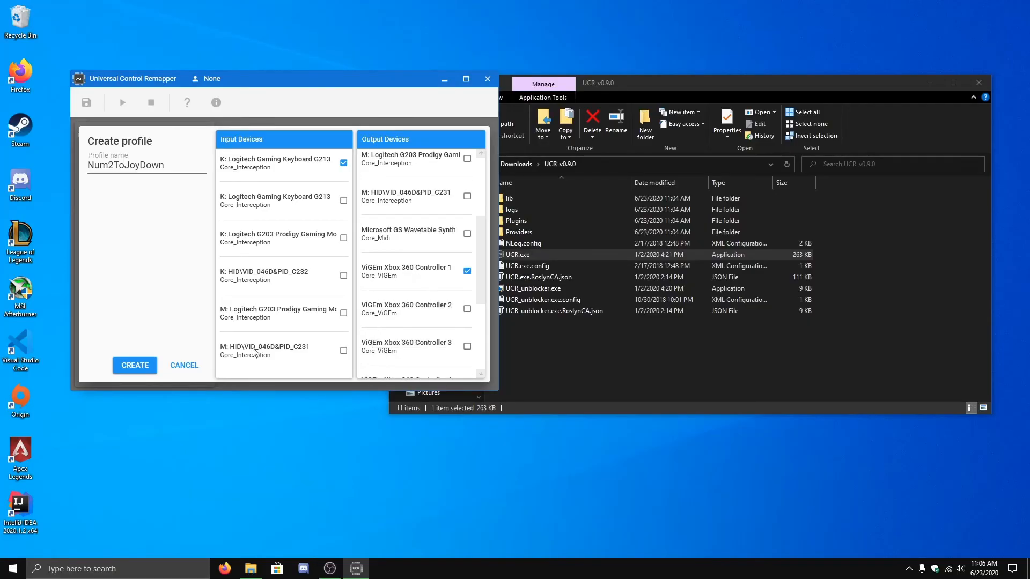
Step: Create the profile and add a Button to Axis plugin mapping named Num2ToJoyDown
{"action": "left_click", "coordinate": [139, 365]}
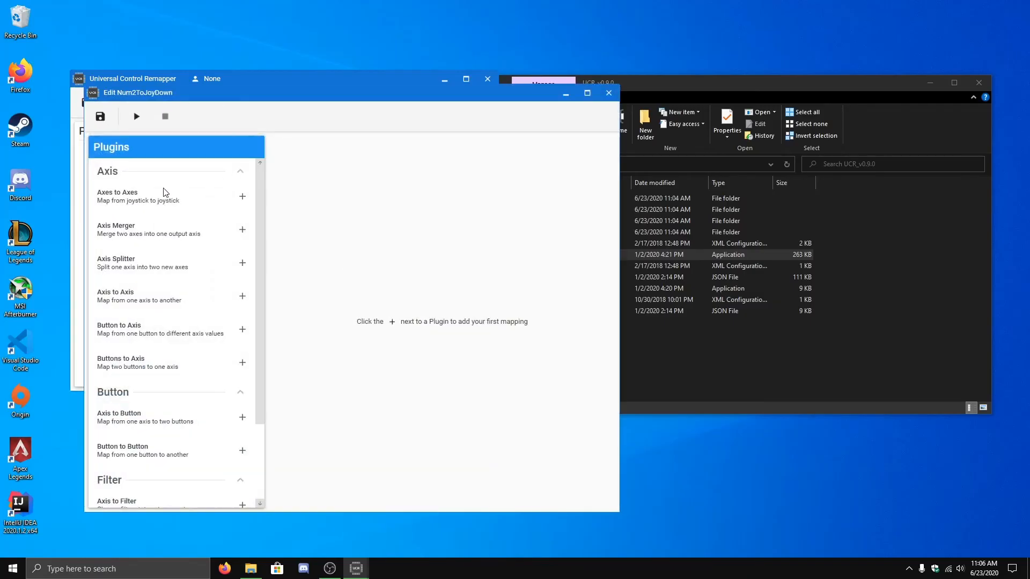
{"action": "scroll", "coordinate": [230, 257], "scroll_direction": "down", "scroll_amount": 3}
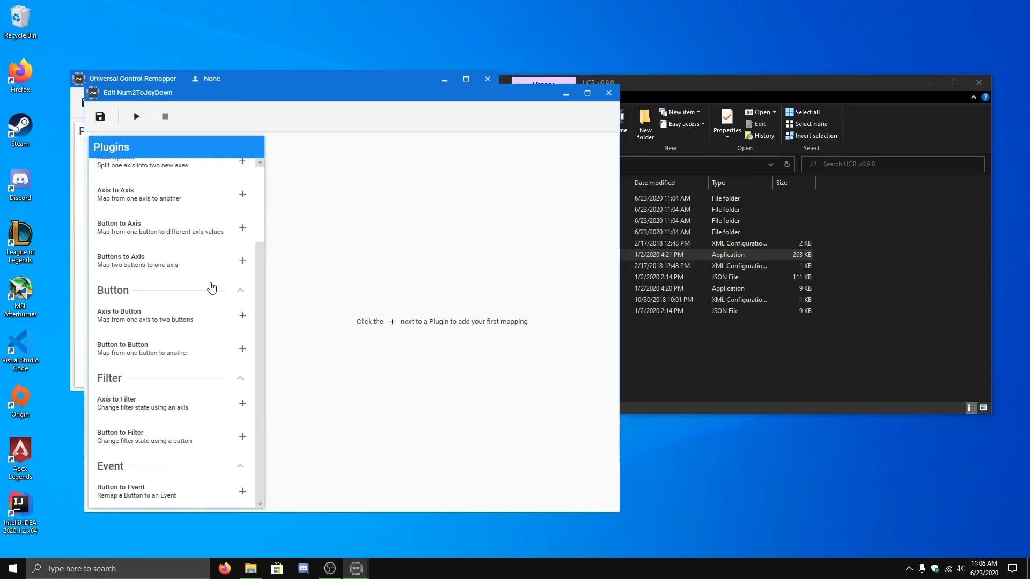
{"action": "scroll", "coordinate": [214, 283], "scroll_direction": "up", "scroll_amount": 3}
{"action": "scroll", "coordinate": [208, 292], "scroll_direction": "down", "scroll_amount": 3}
{"action": "scroll", "coordinate": [168, 412], "scroll_direction": "up", "scroll_amount": 1}
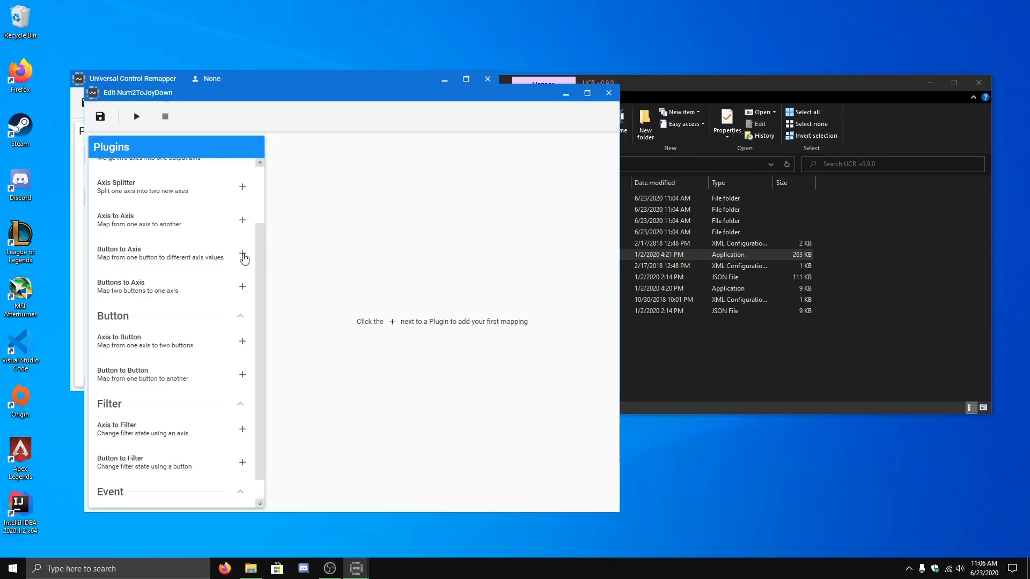
{"action": "left_click", "coordinate": [243, 256]}
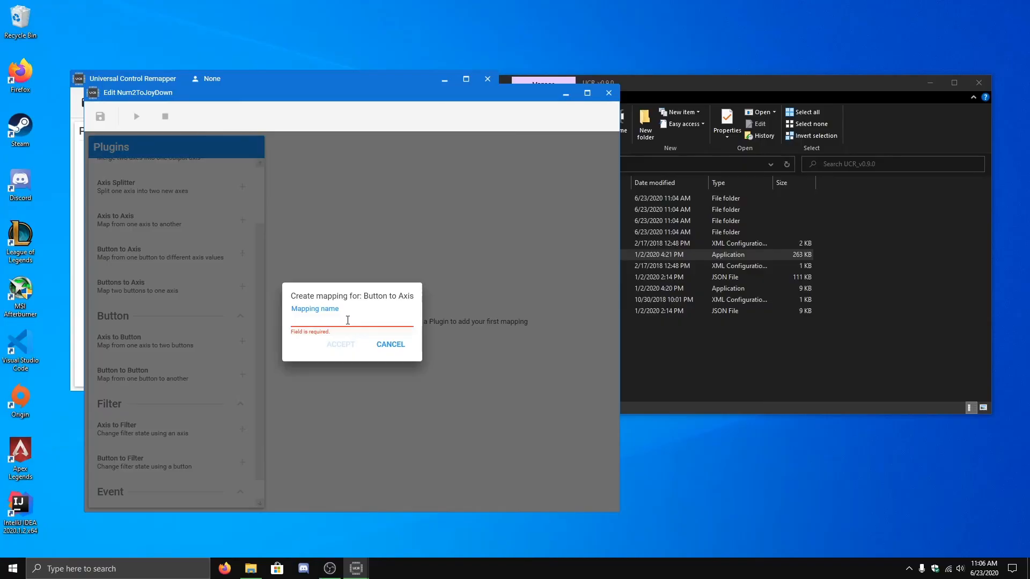
{"action": "type", "text": "Num2To"}
{"action": "type", "text": "JoyDown"}
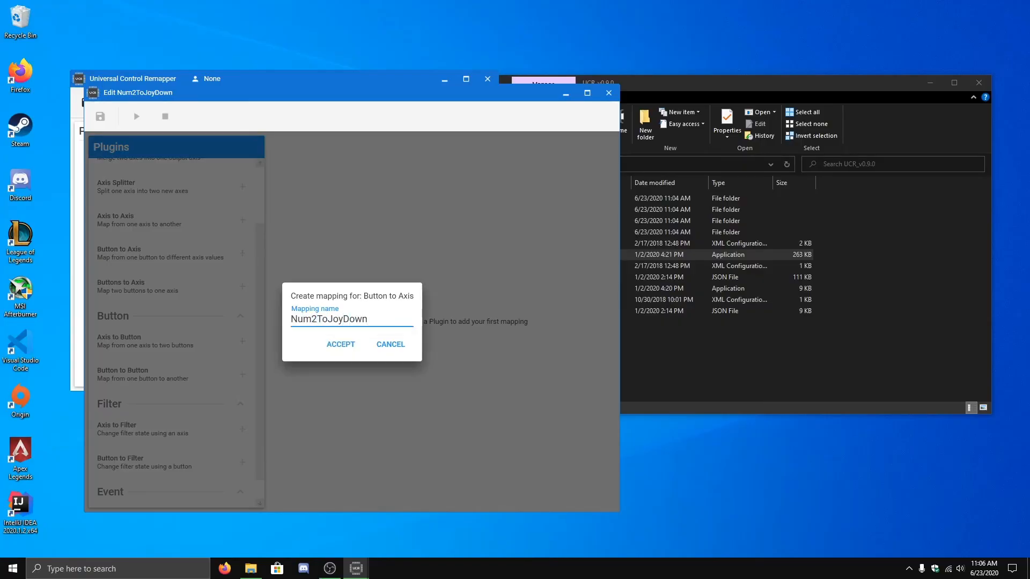
Step: Accept the mapping name, bind keyboard Num 2 as input and the LY axis as output
{"action": "left_click", "coordinate": [339, 345]}
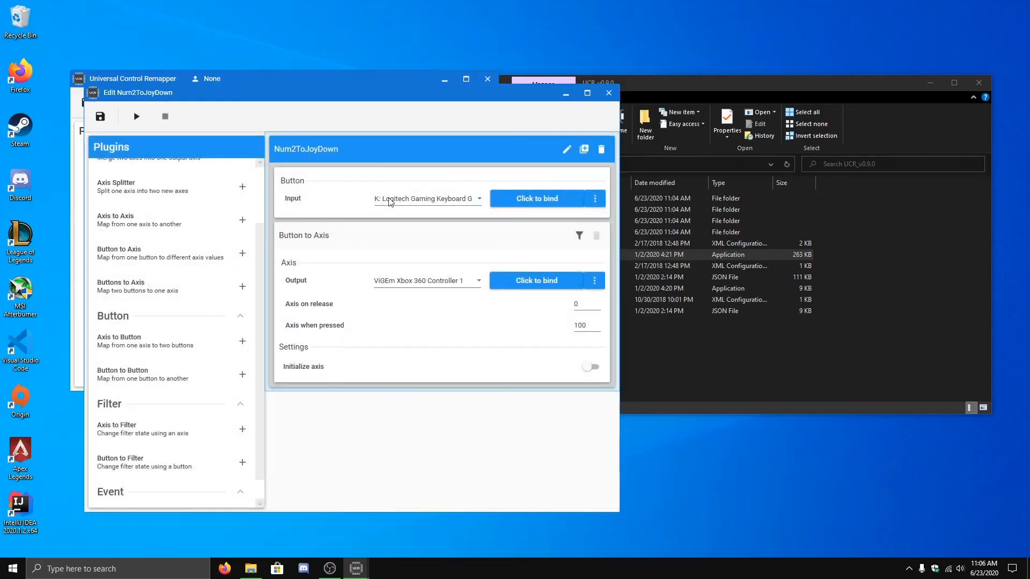
{"action": "left_click", "coordinate": [511, 206]}
{"action": "key", "text": "KP_2"}
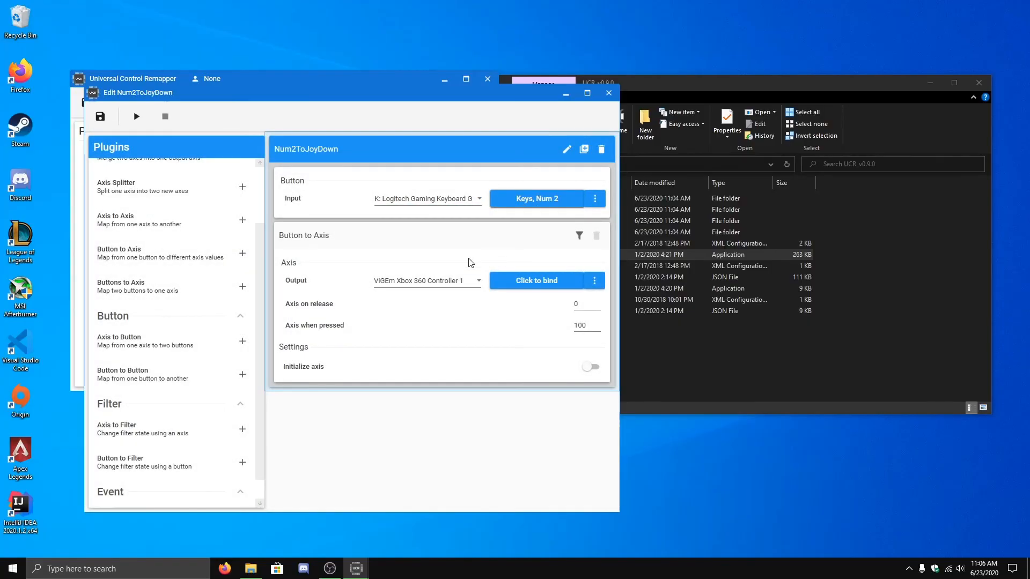
{"action": "left_click", "coordinate": [594, 281]}
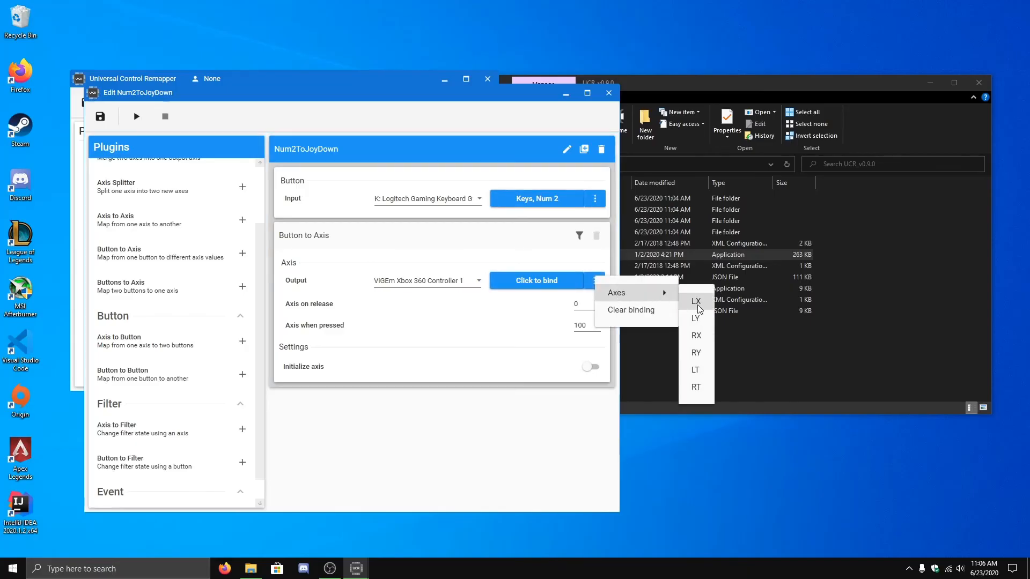
{"action": "mouse_move", "coordinate": [635, 292]}
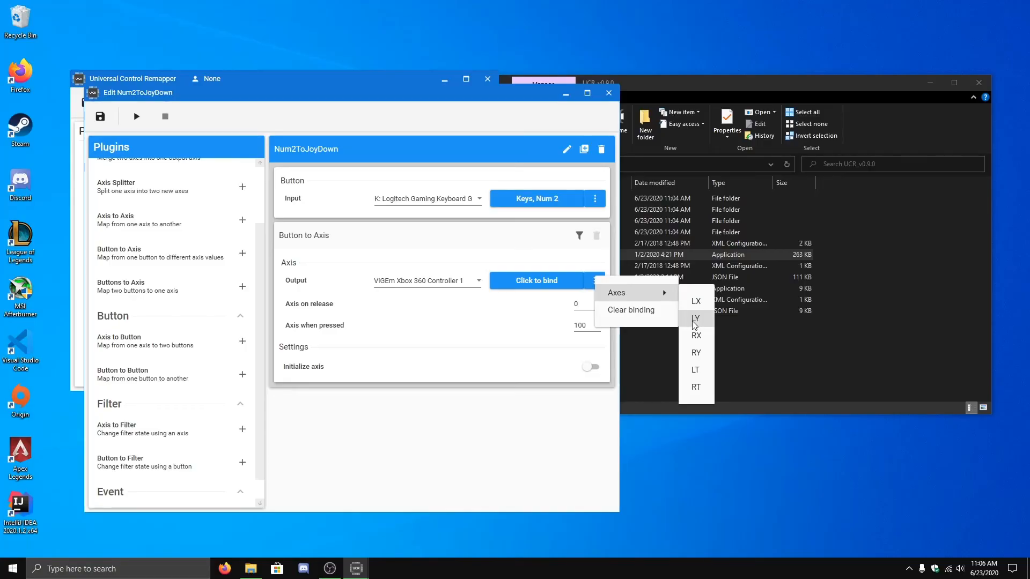
{"action": "left_click", "coordinate": [693, 320]}
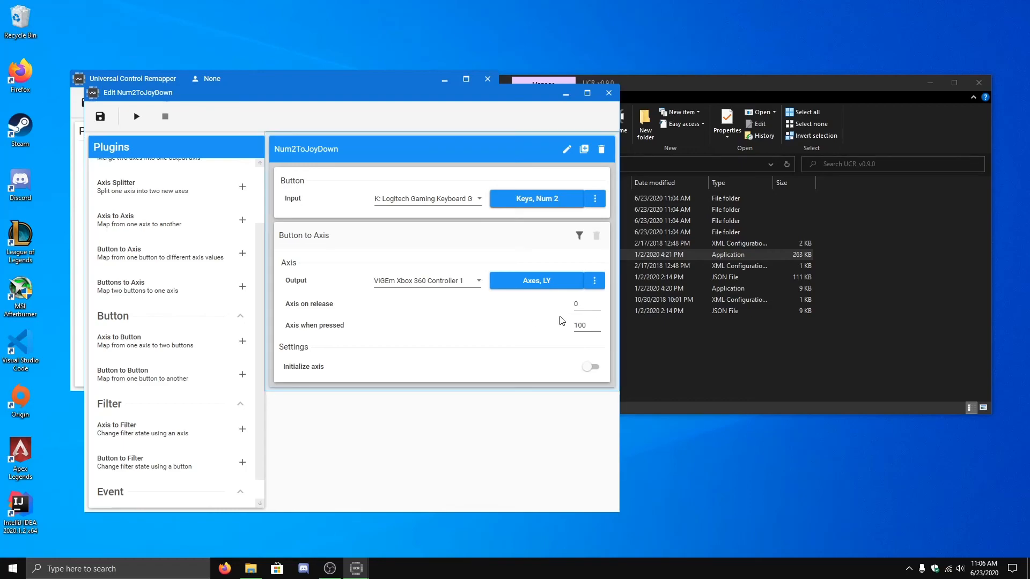
Step: Keep the axis values at 0 when released and 100 while pressed
{"action": "double_click", "coordinate": [581, 302]}
{"action": "left_click", "coordinate": [590, 304]}
{"action": "left_click", "coordinate": [590, 328]}
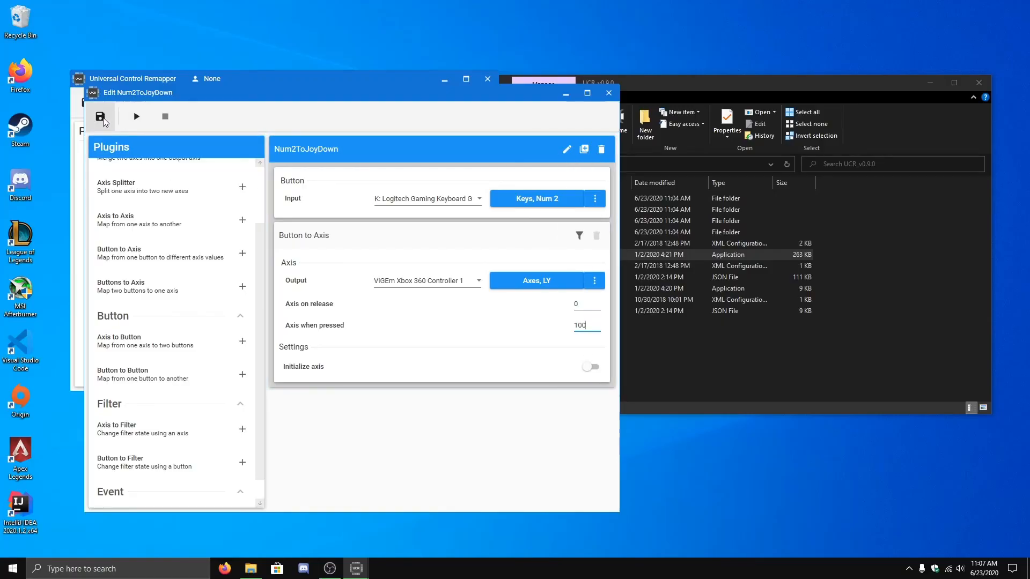
Step: Activate the Num2ToJoyDown profile, then dismiss an accidentally opened search panel
{"action": "left_click", "coordinate": [136, 121]}
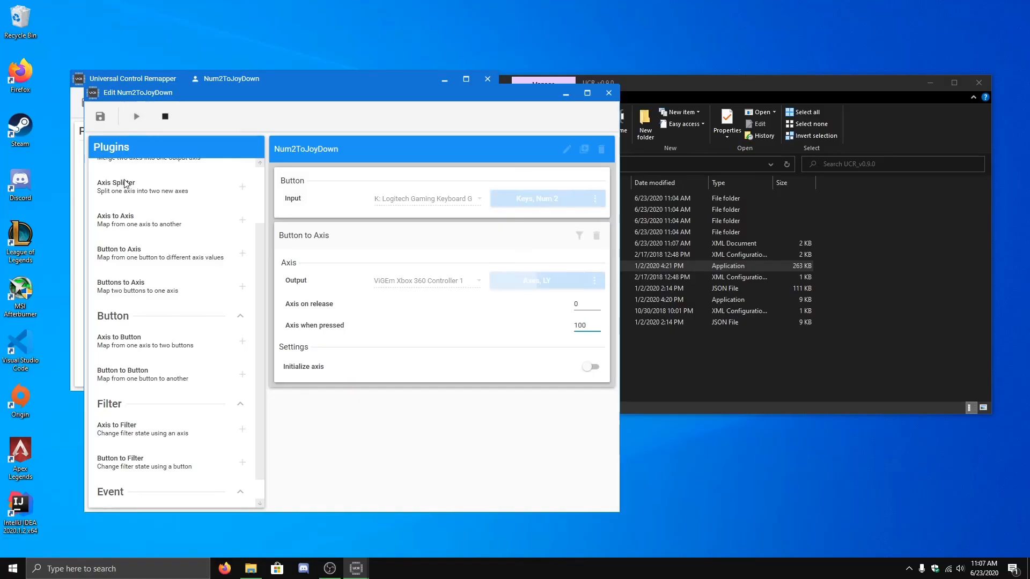
{"action": "right_click", "coordinate": [12, 571]}
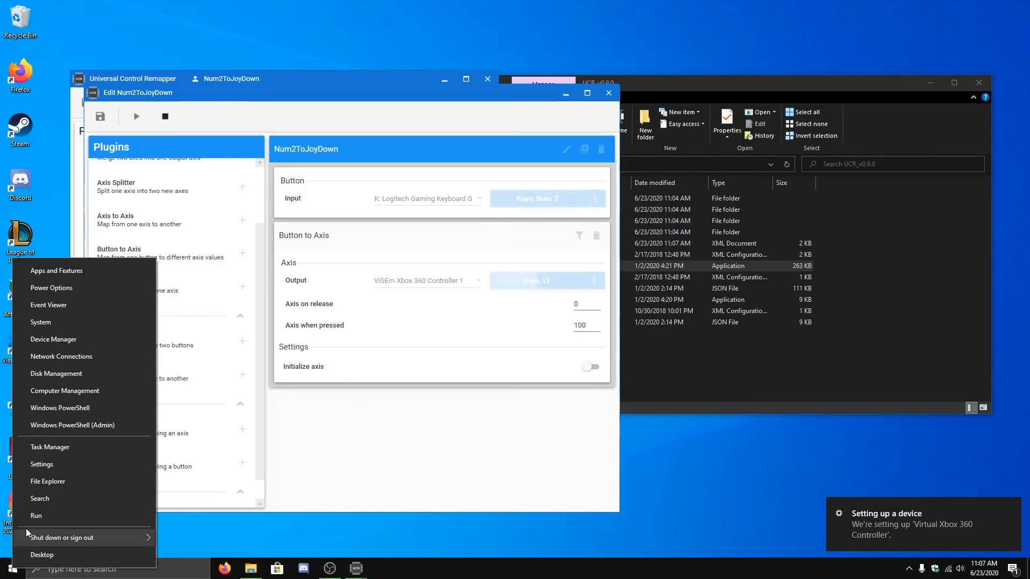
{"action": "left_click", "coordinate": [81, 568]}
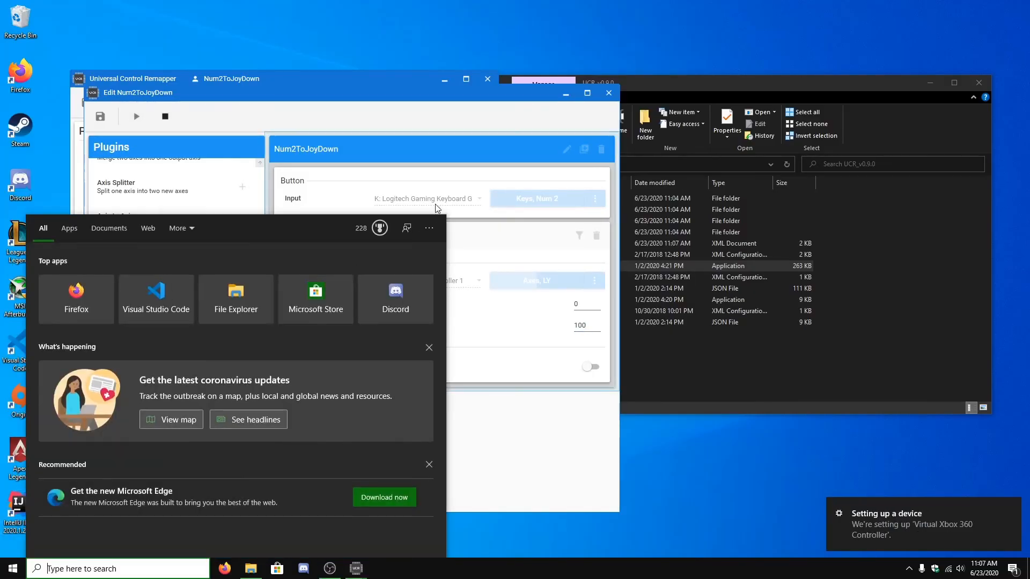
{"action": "key", "text": "Escape"}
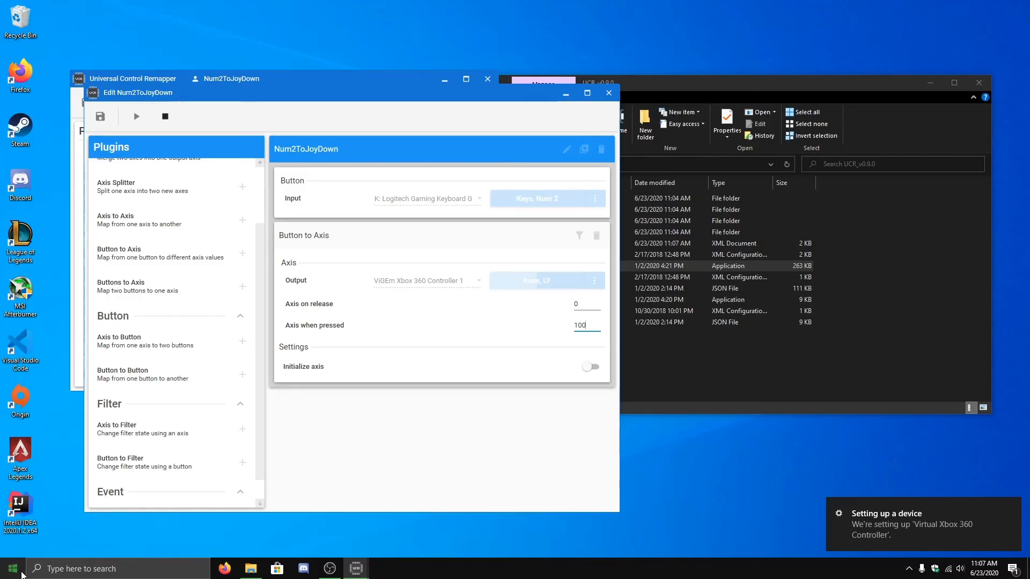
Step: Launch joy.cpl from the Run dialog to open Game Controllers
{"action": "right_click", "coordinate": [13, 570]}
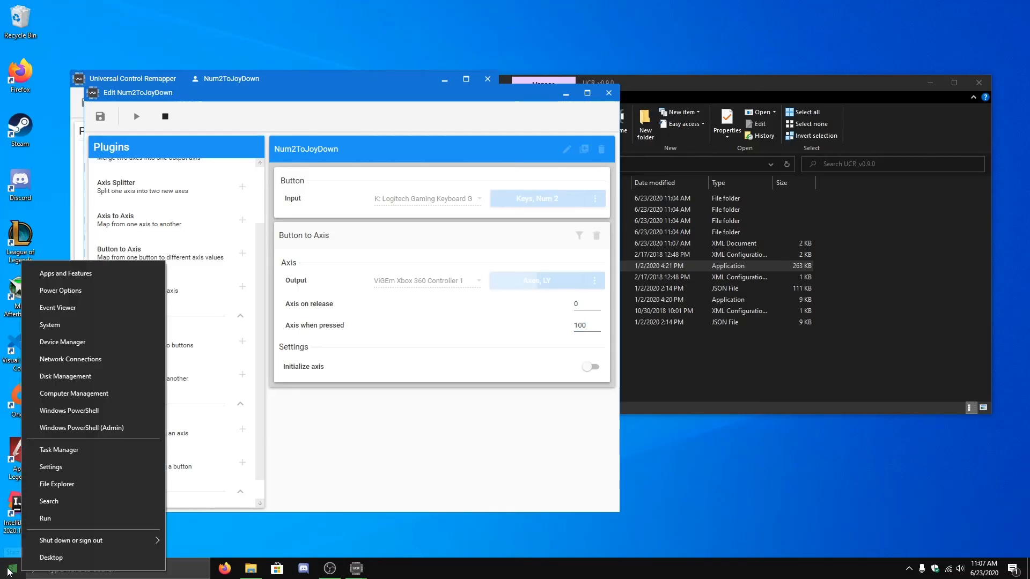
{"action": "left_click", "coordinate": [46, 518]}
{"action": "type", "text": "joy.cpl"}
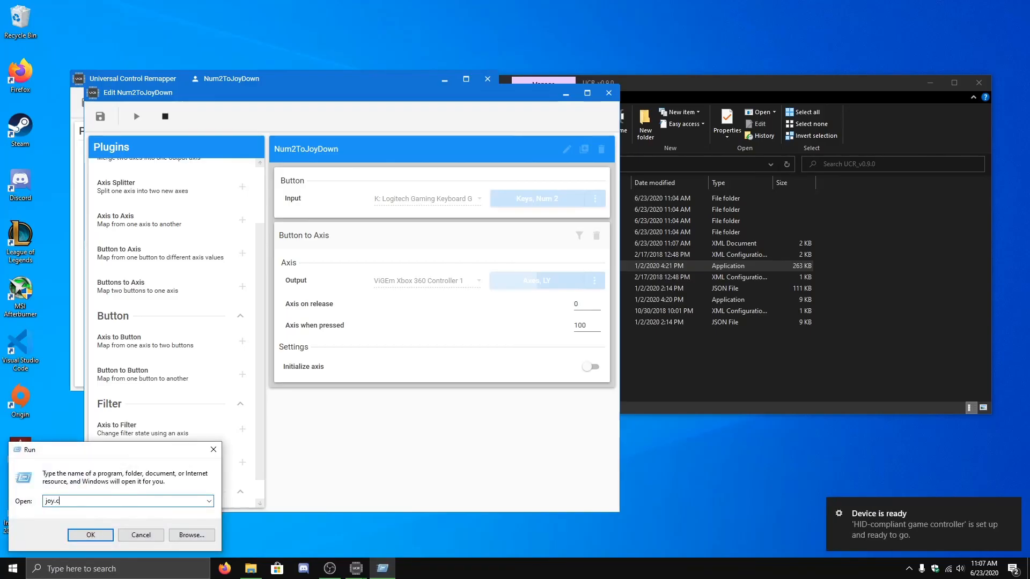
{"action": "key", "text": "Return"}
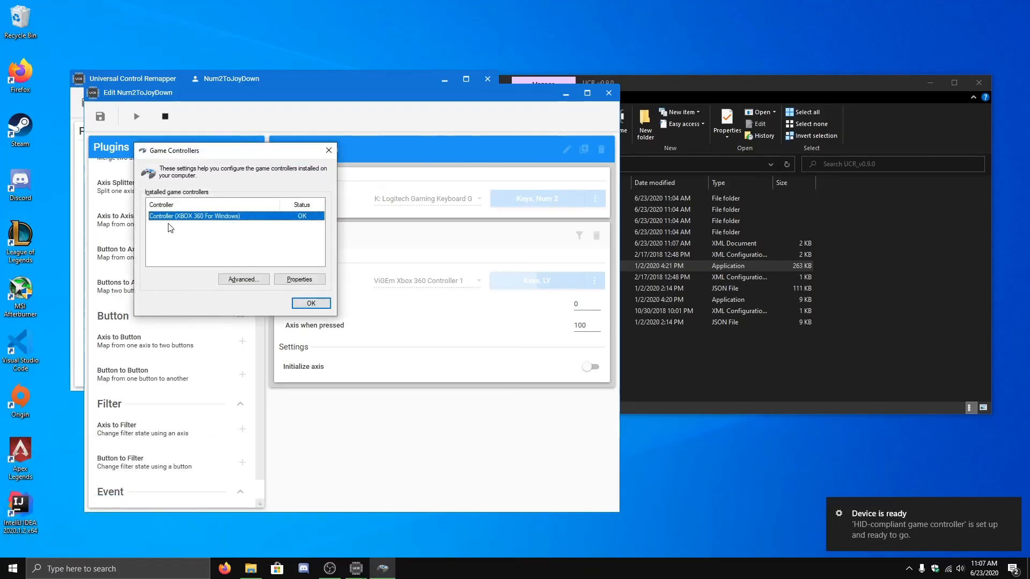
Step: View the Xbox 360 controller's Test page showing the Y axis respond to Num 2, then close both dialogs
{"action": "left_click", "coordinate": [322, 282]}
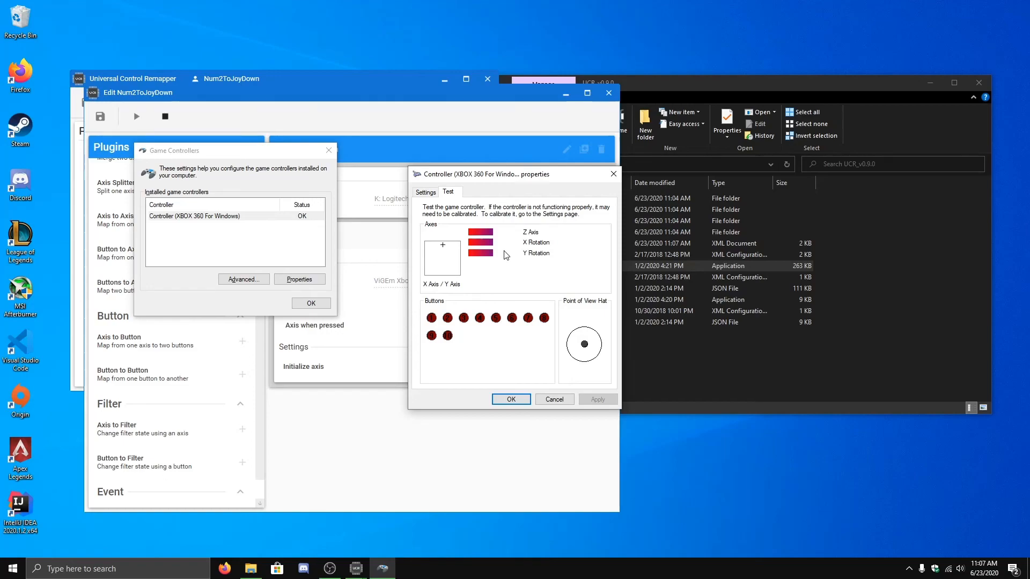
{"action": "left_click", "coordinate": [502, 395]}
{"action": "left_click", "coordinate": [311, 305]}
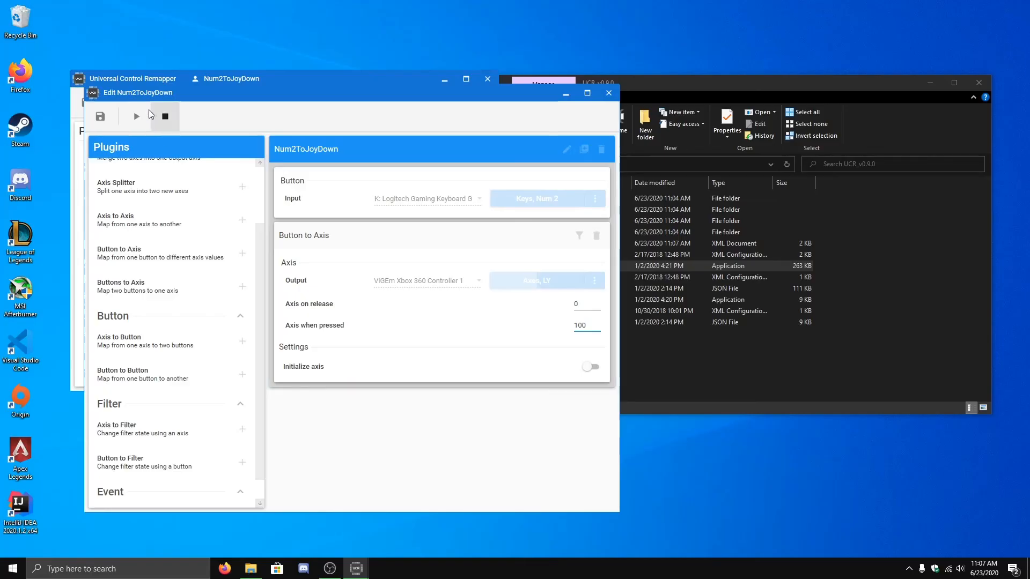
Step: Move the Edit window aside and bring the main window forward showing Num2ToJoyDown active
{"action": "mouse_move", "coordinate": [151, 95]}
{"action": "left_mouse_down"}
{"action": "mouse_move", "coordinate": [320, 128]}
{"action": "mouse_move", "coordinate": [344, 66]}
{"action": "left_mouse_up"}
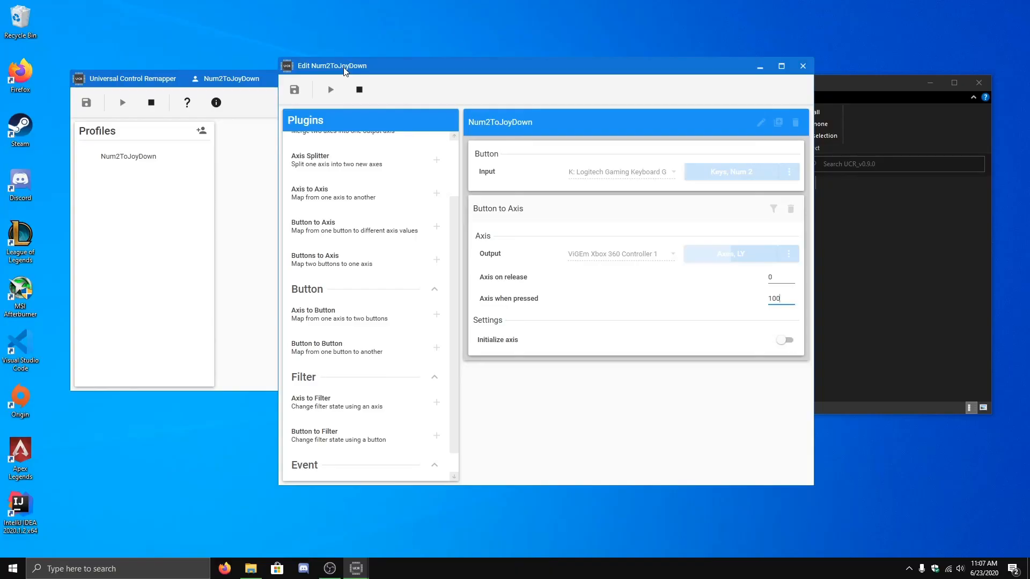
{"action": "left_click", "coordinate": [301, 66]}
{"action": "left_click", "coordinate": [268, 72]}
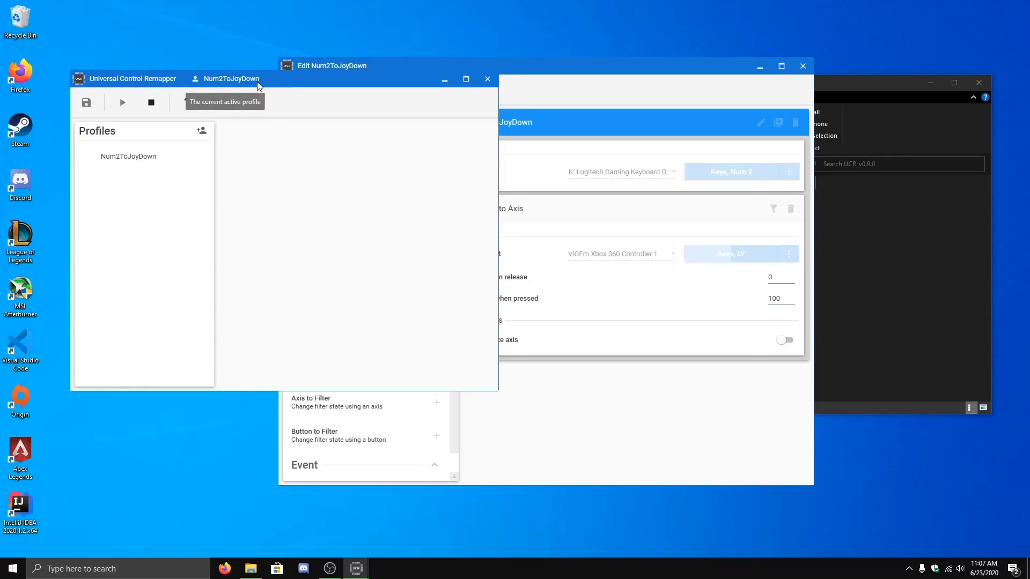